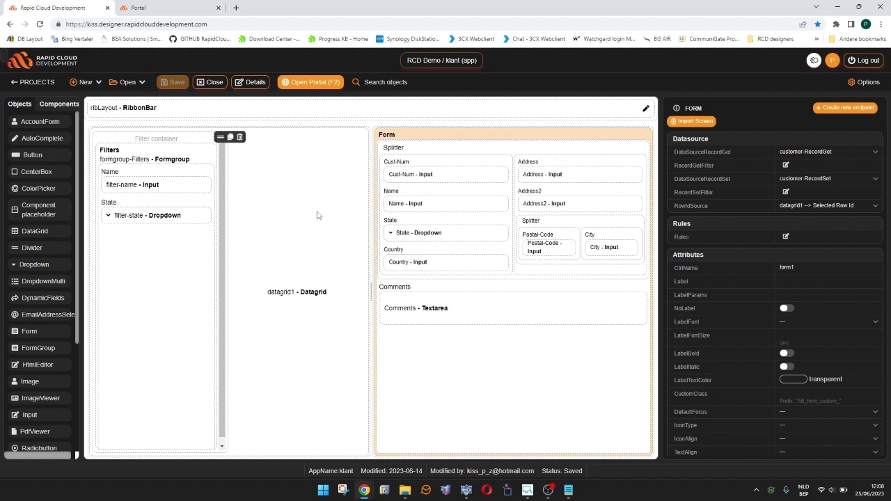
Create a new app named tes-lists with title test and status In development, and start editing it
{"action": "left_click", "coordinate": [84, 82]}
{"action": "left_click", "coordinate": [90, 96]}
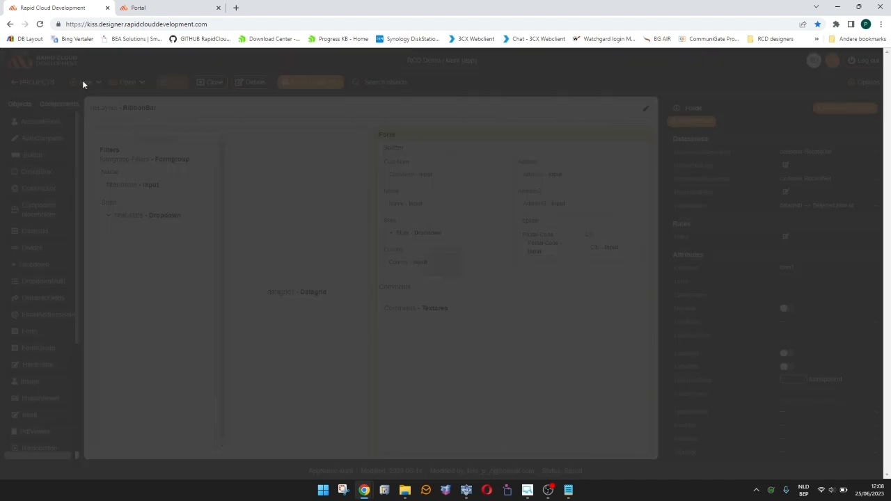
{"action": "left_click", "coordinate": [311, 173]}
{"action": "type", "text": "te"}
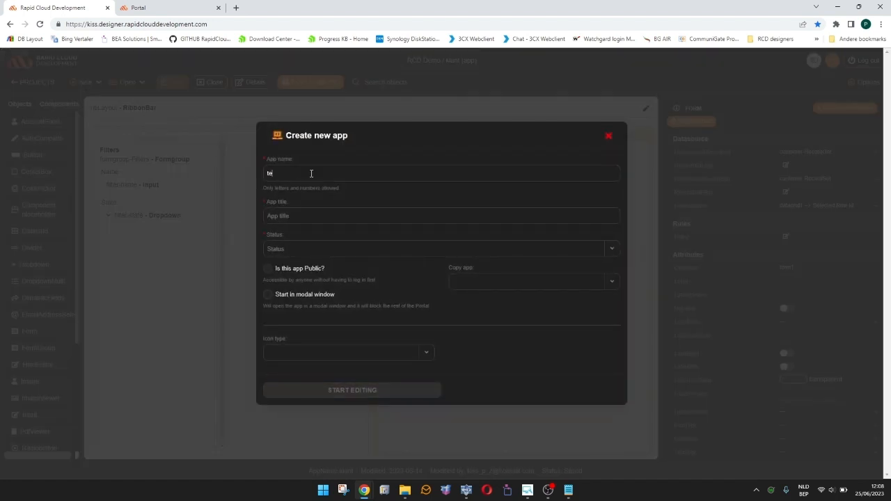
{"action": "type", "text": "s-lists"}
{"action": "key", "text": "Tab"}
{"action": "type", "text": "test"}
{"action": "left_click", "coordinate": [285, 248]}
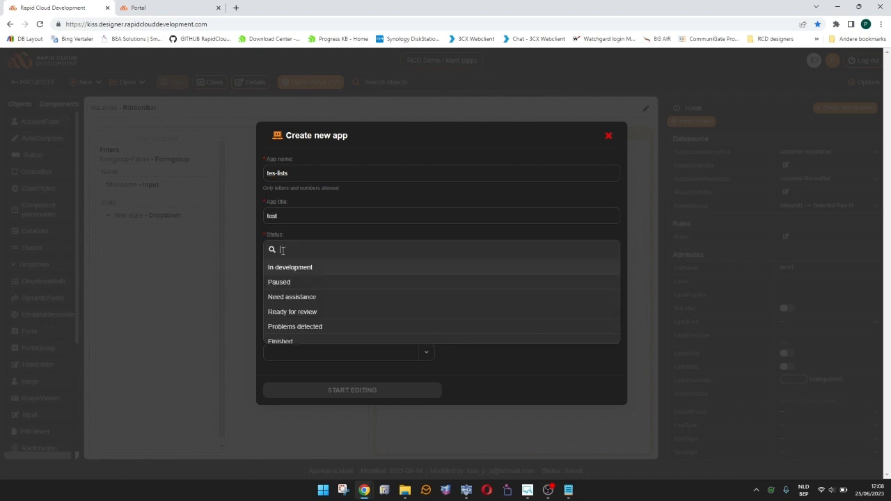
{"action": "left_click", "coordinate": [286, 267]}
{"action": "left_click", "coordinate": [330, 390]}
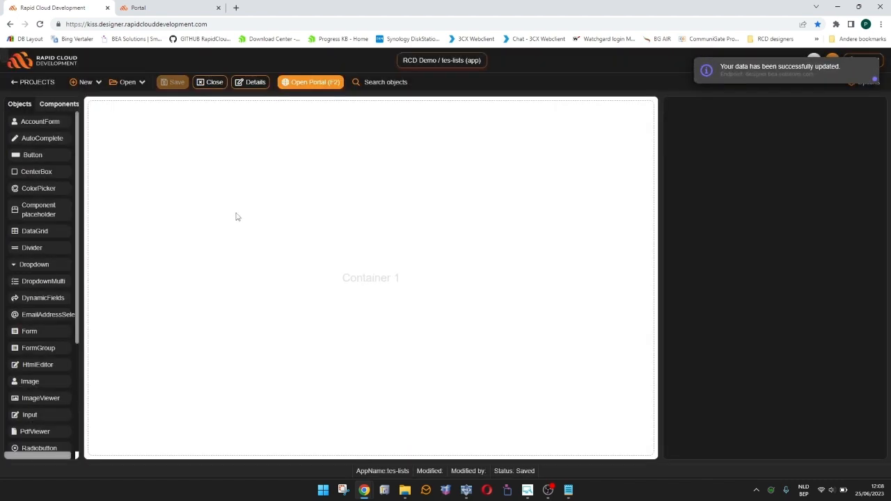
Add a Form to the empty container and place a Dropdown inside it
{"action": "left_click", "coordinate": [236, 216]}
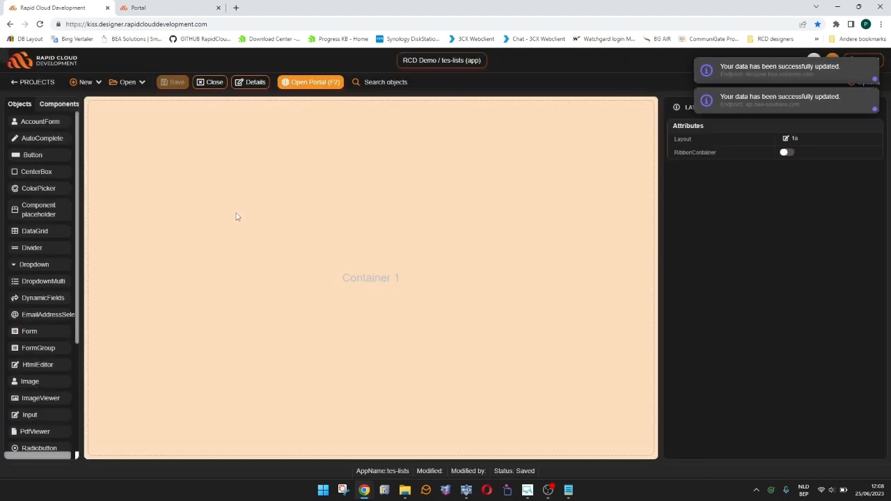
{"action": "left_click_drag", "start_coordinate": [55, 333], "coordinate": [197, 248]}
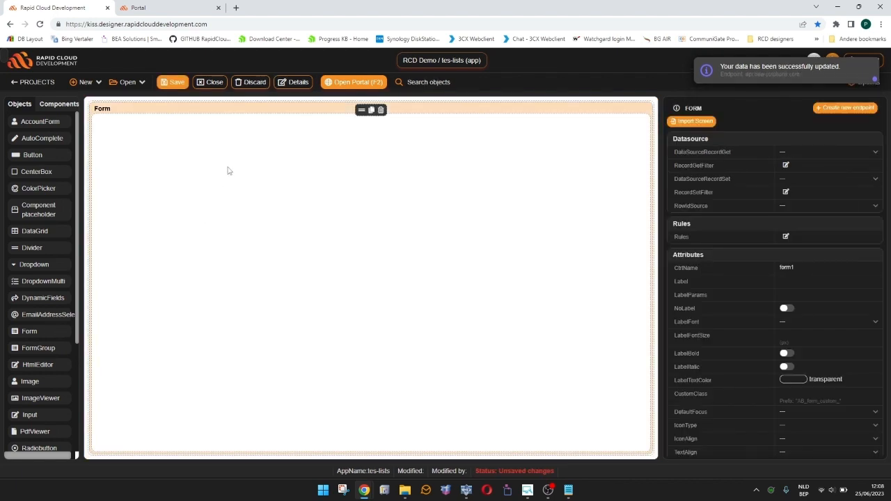
{"action": "left_click_drag", "start_coordinate": [35, 264], "coordinate": [167, 165]}
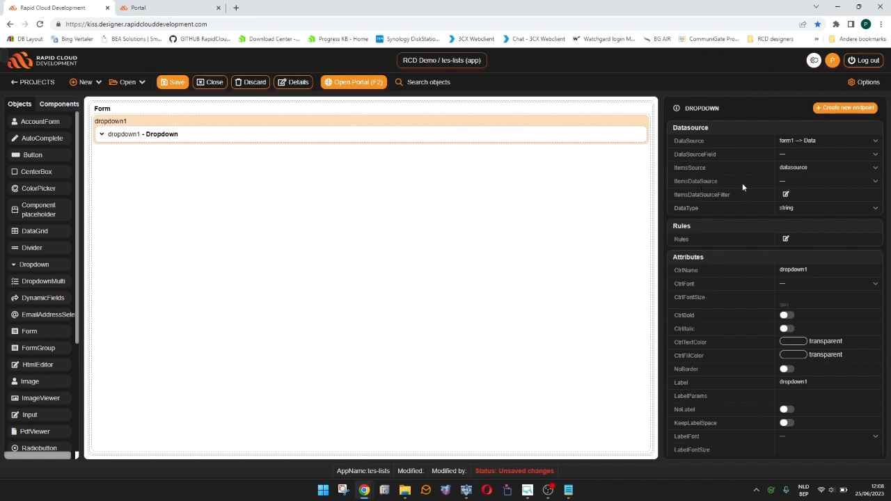
Set the dropdown's ItemsDataSource to Liststate and save the app
{"action": "left_click", "coordinate": [784, 182]}
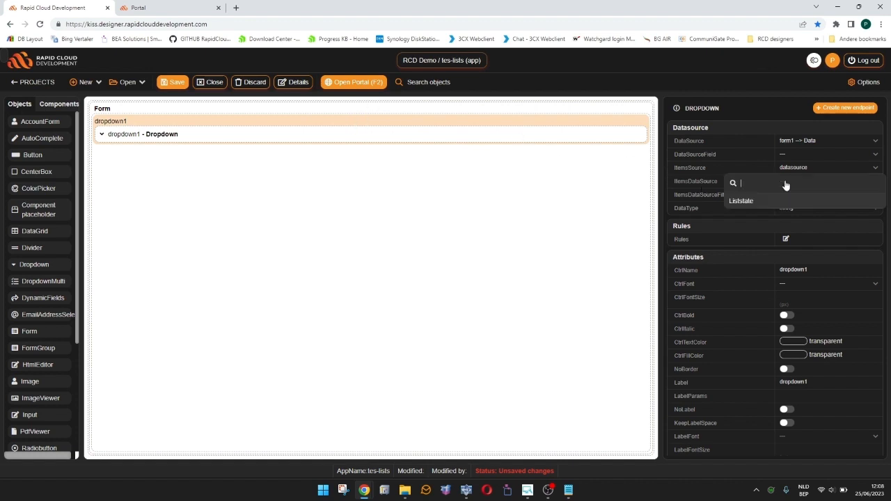
{"action": "left_click", "coordinate": [744, 201]}
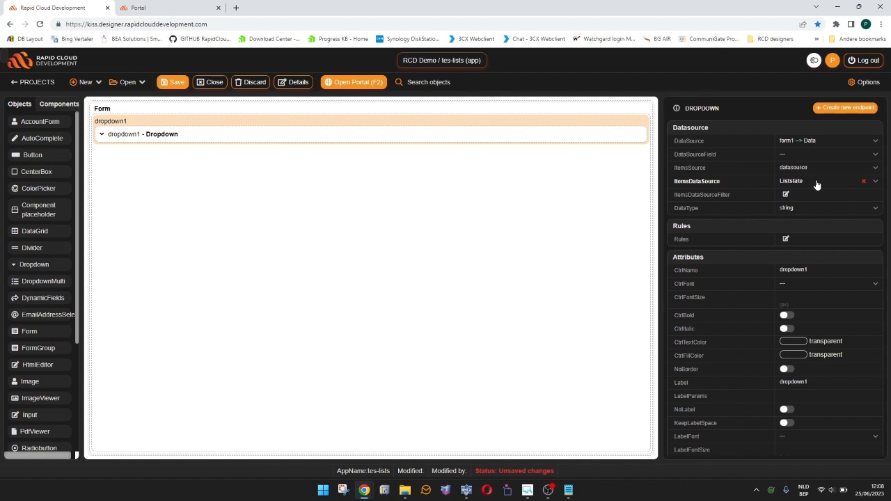
{"action": "left_click", "coordinate": [510, 191]}
{"action": "left_click", "coordinate": [455, 142]}
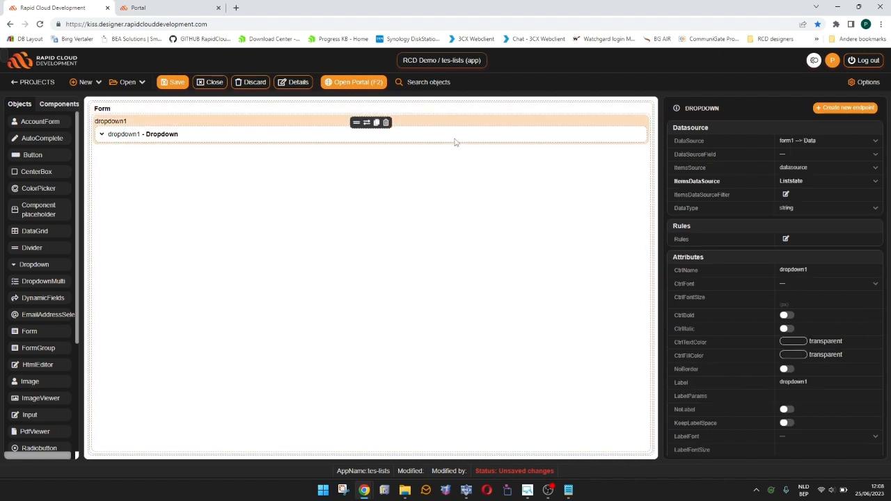
{"action": "left_click", "coordinate": [171, 81]}
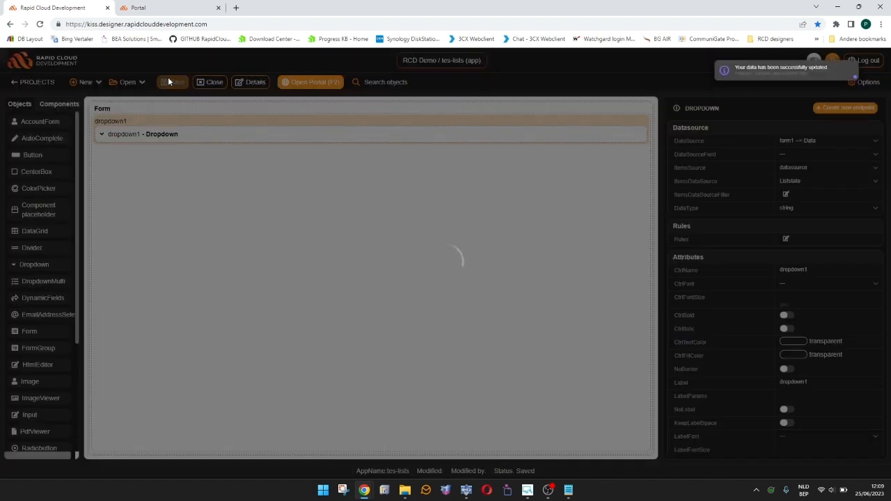
Open the app in the portal to examine the dropdown's state list, and return to the designer with the extra Portal tab closed
{"action": "left_click", "coordinate": [318, 84]}
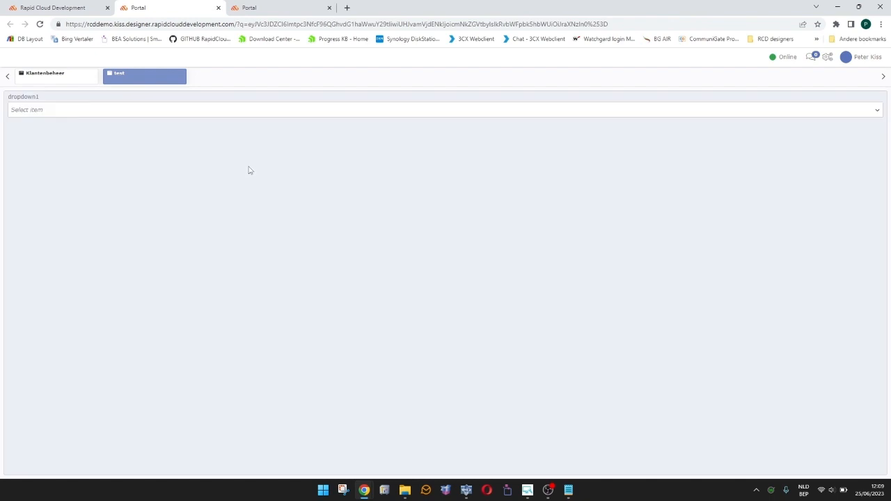
{"action": "left_click", "coordinate": [237, 113]}
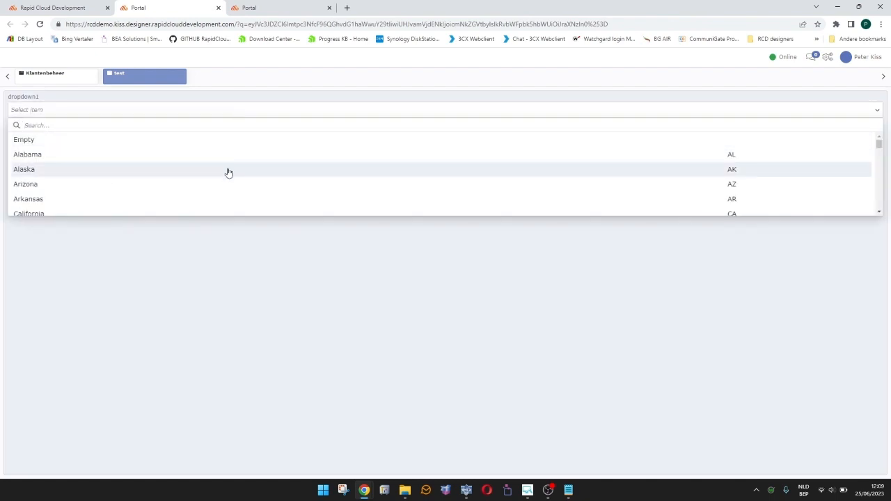
{"action": "scroll", "coordinate": [227, 171], "scroll_direction": "down", "scroll_amount": 5}
{"action": "scroll", "coordinate": [228, 172], "scroll_direction": "down", "scroll_amount": 3}
{"action": "scroll", "coordinate": [228, 172], "scroll_direction": "up", "scroll_amount": 8}
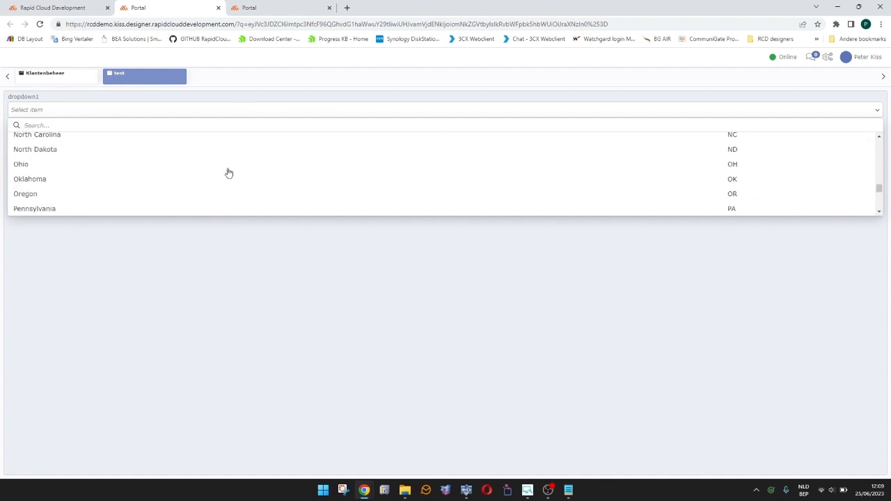
{"action": "left_click", "coordinate": [222, 119]}
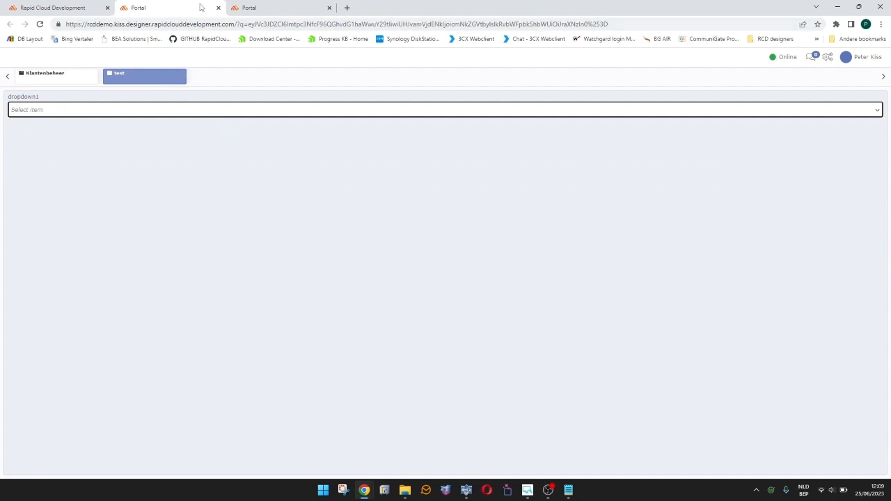
{"action": "left_click", "coordinate": [329, 8]}
{"action": "left_click", "coordinate": [39, 6]}
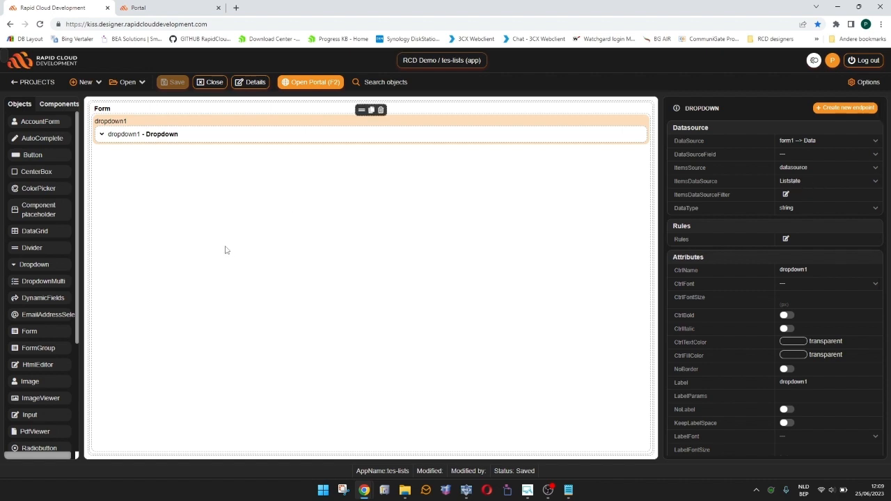
Add an AutoComplete below the dropdown in the form and set its ItemsDataSource to Liststate
{"action": "left_click_drag", "start_coordinate": [54, 138], "coordinate": [136, 143]}
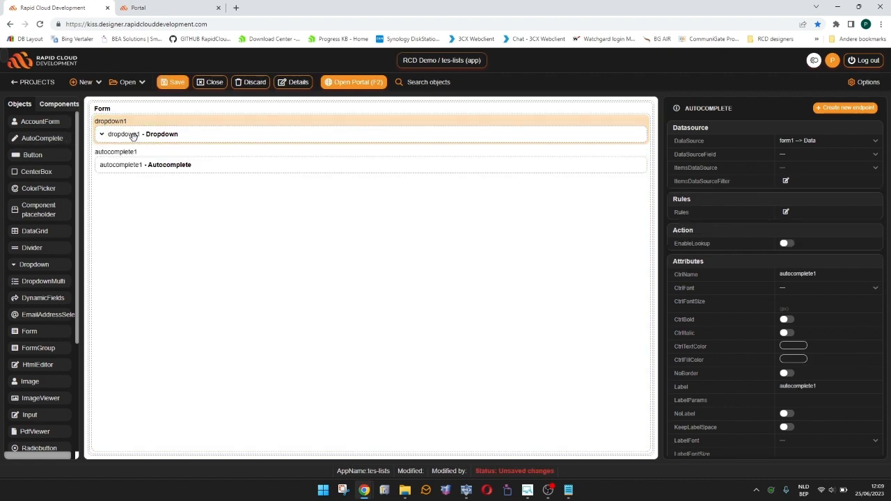
{"action": "left_click", "coordinate": [123, 171]}
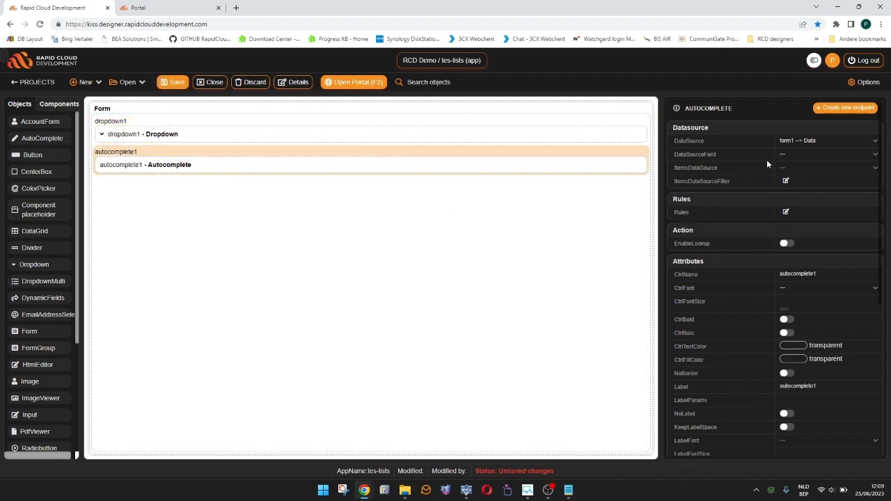
{"action": "left_click", "coordinate": [783, 169]}
{"action": "left_click", "coordinate": [759, 182]}
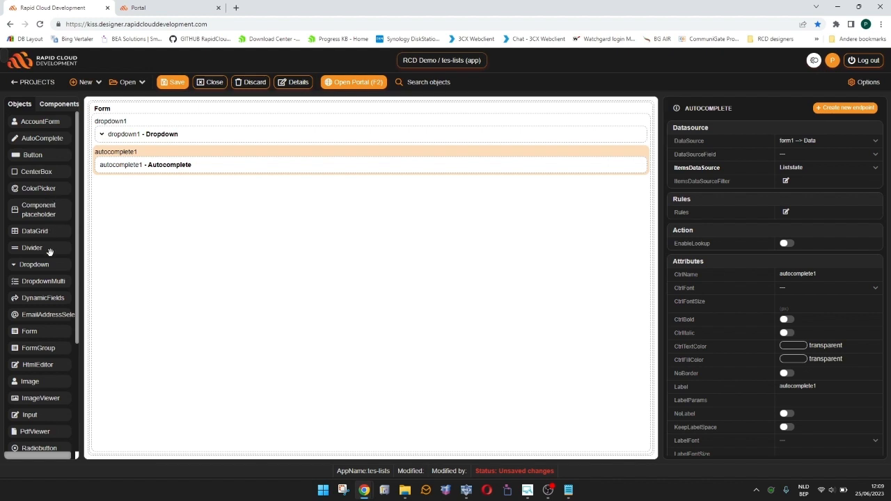
Add a DropdownMulti below the autocomplete field and set its ItemsDataSource to Liststate
{"action": "left_click_drag", "start_coordinate": [40, 282], "coordinate": [167, 200]}
{"action": "left_click", "coordinate": [165, 196]}
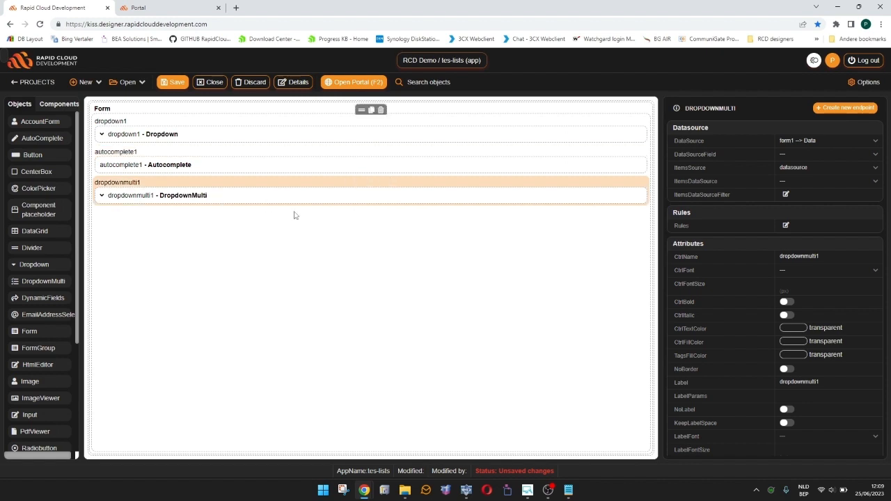
{"action": "left_click", "coordinate": [785, 183]}
{"action": "left_click", "coordinate": [781, 201]}
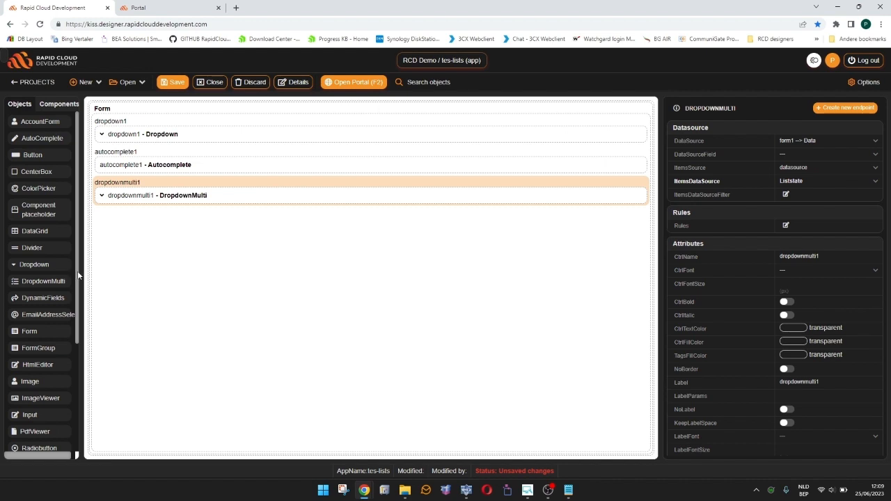
{"action": "scroll", "coordinate": [78, 299], "scroll_direction": "down", "scroll_amount": 1}
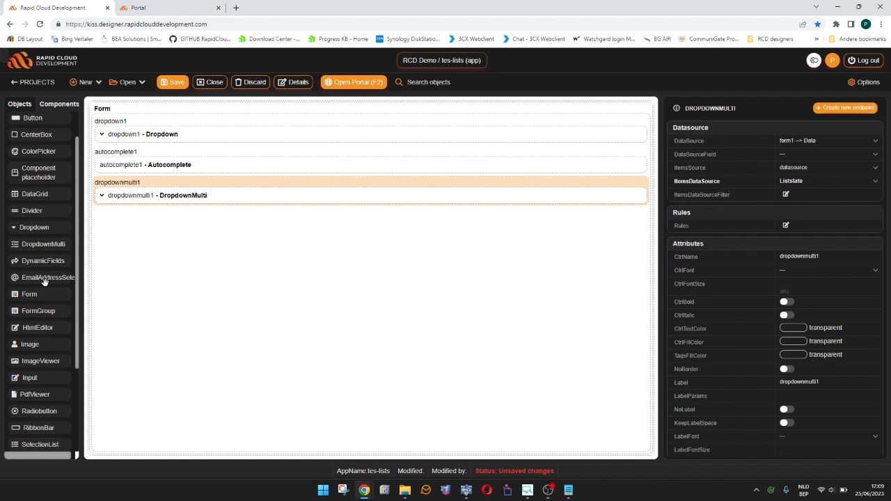
{"action": "left_click_drag", "start_coordinate": [43, 280], "coordinate": [149, 232]}
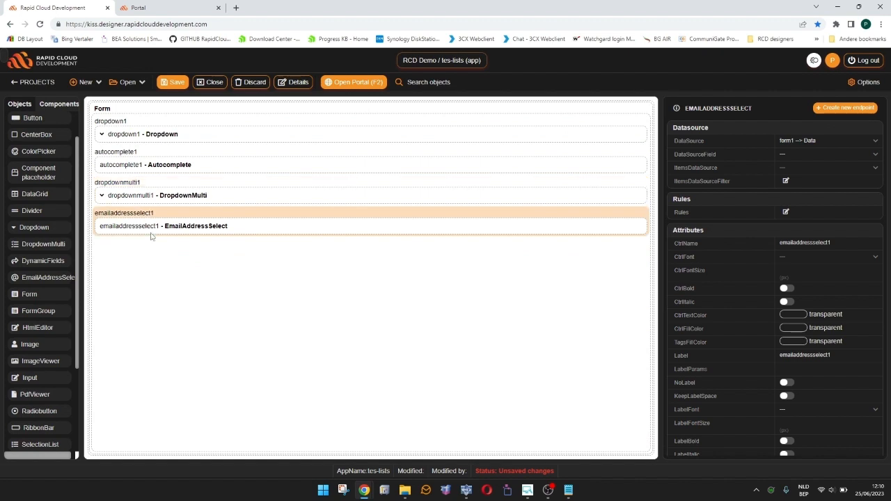
{"action": "mouse_move", "coordinate": [252, 229]}
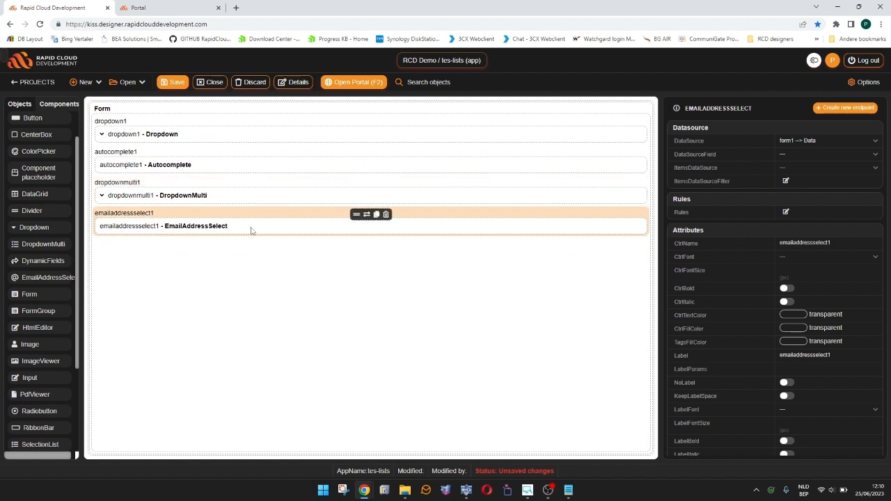
{"action": "left_click", "coordinate": [386, 214]}
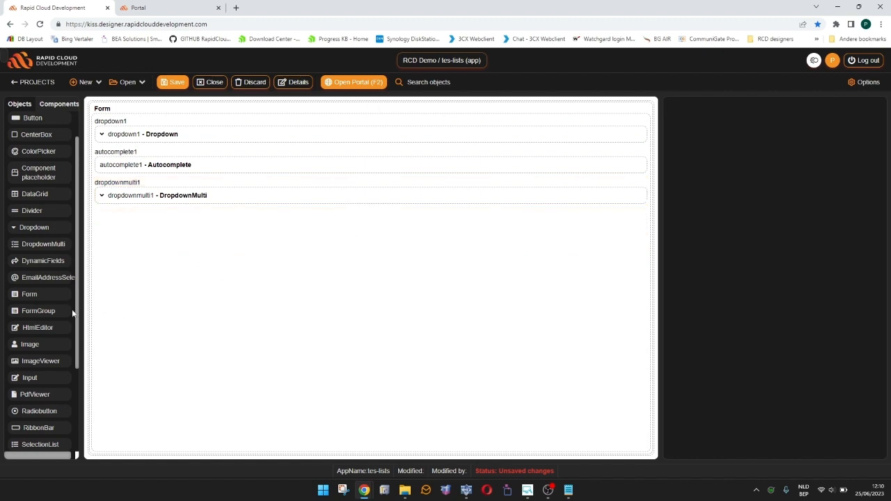
Add a Radiobutton to the form below the multi-select dropdown and select it
{"action": "scroll", "coordinate": [78, 337], "scroll_direction": "down", "scroll_amount": 1}
{"action": "scroll", "coordinate": [78, 336], "scroll_direction": "down", "scroll_amount": 3}
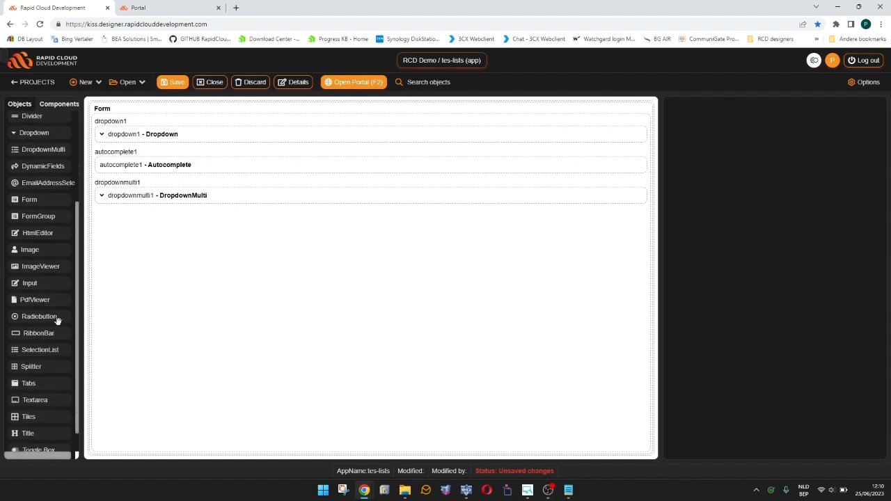
{"action": "left_click_drag", "start_coordinate": [65, 316], "coordinate": [155, 243]}
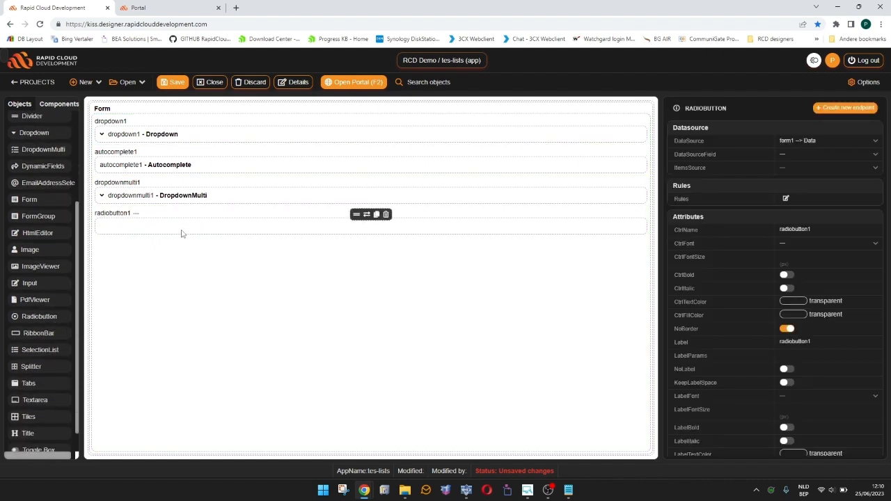
{"action": "left_click", "coordinate": [181, 233]}
Set the radio button's ItemsSource to datasource and its ItemsDataSource to Liststate
{"action": "left_click", "coordinate": [813, 161]}
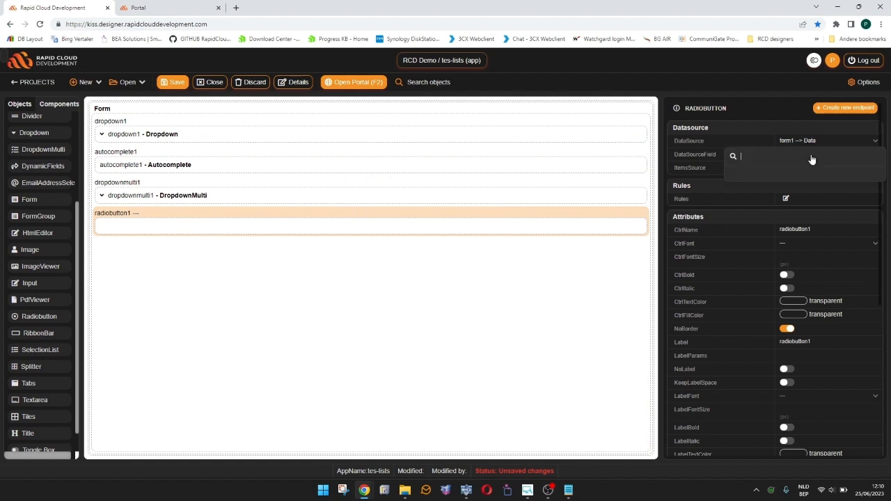
{"action": "left_click", "coordinate": [754, 156]}
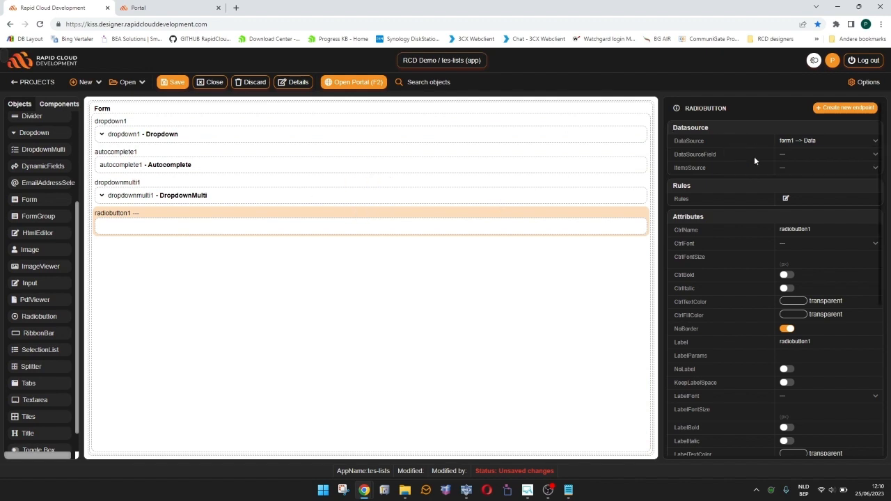
{"action": "left_click", "coordinate": [799, 171]}
{"action": "left_click", "coordinate": [753, 201]}
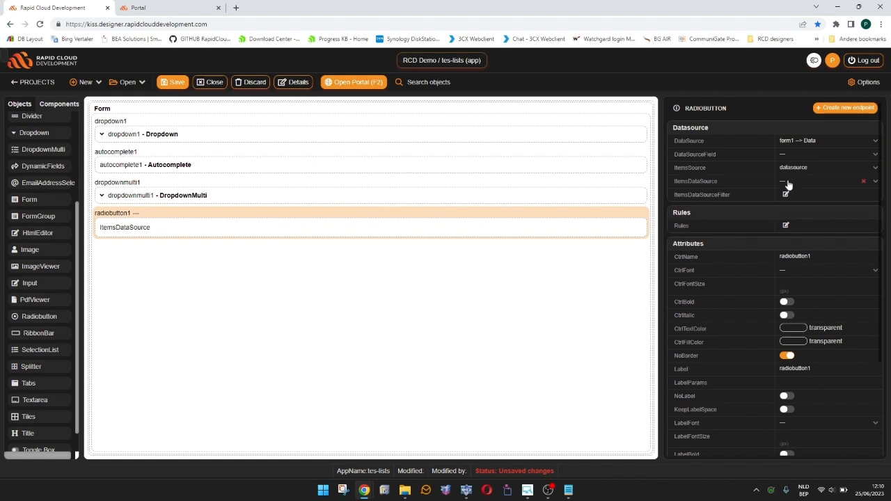
{"action": "left_click", "coordinate": [788, 183]}
{"action": "left_click", "coordinate": [771, 200]}
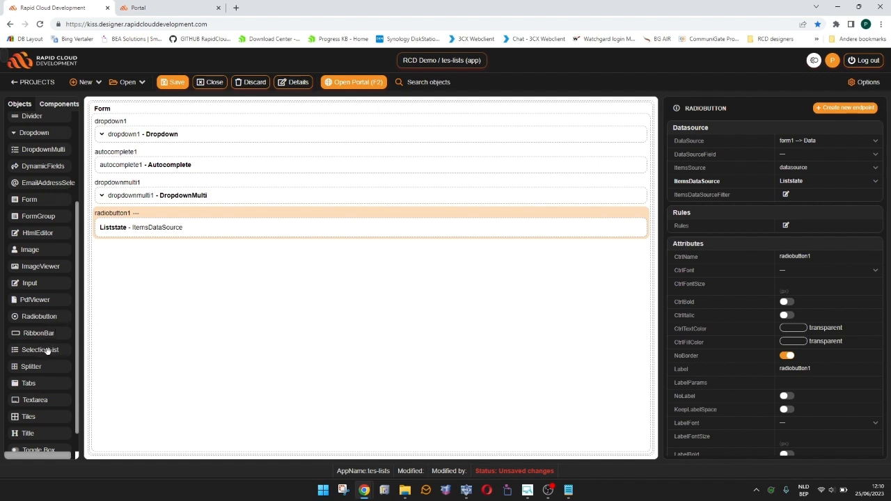
Add a SelectionList below the radio button and set its ItemsSource to datasource and its ItemsDataSource to Liststate
{"action": "left_click_drag", "start_coordinate": [46, 350], "coordinate": [165, 231]}
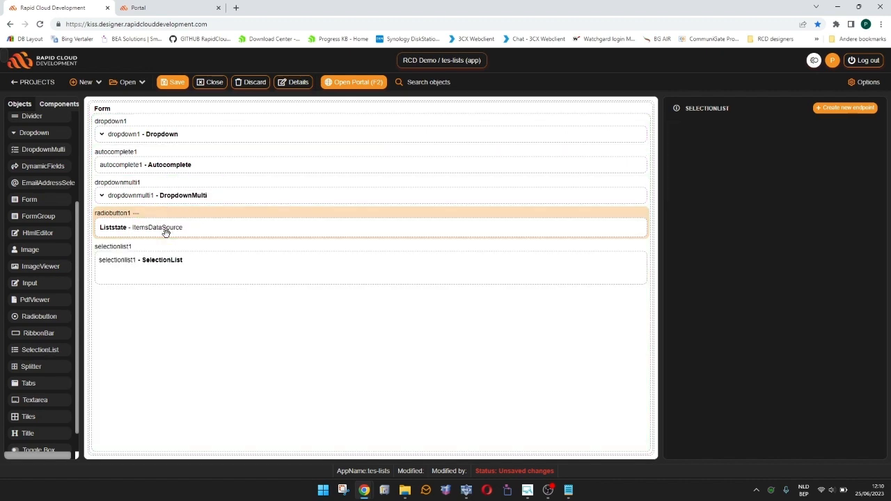
{"action": "left_click", "coordinate": [167, 268]}
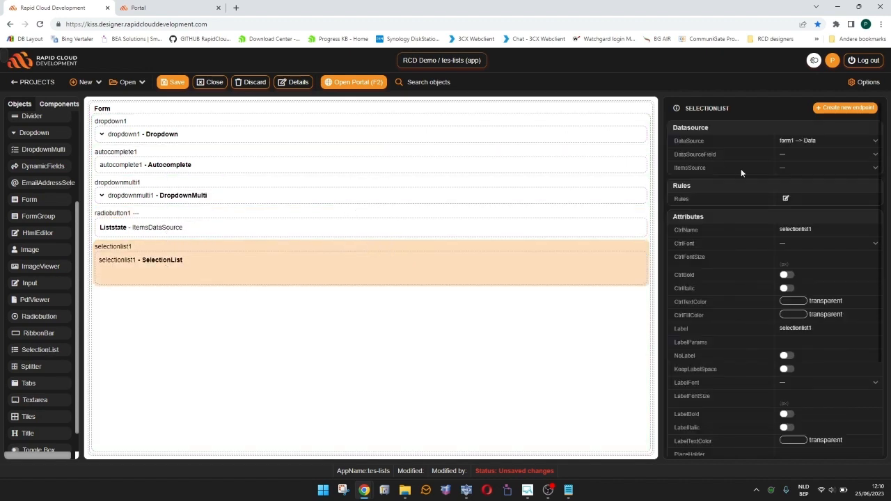
{"action": "left_click", "coordinate": [787, 171]}
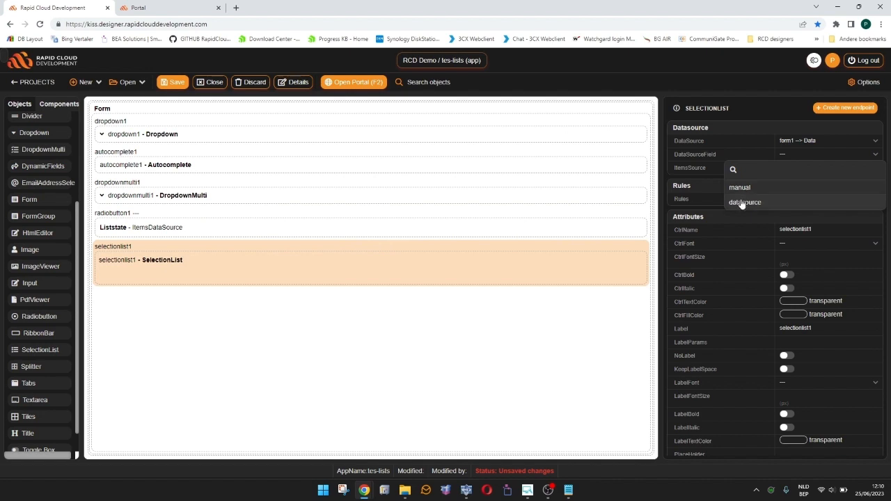
{"action": "left_click", "coordinate": [742, 202]}
{"action": "left_click", "coordinate": [808, 184]}
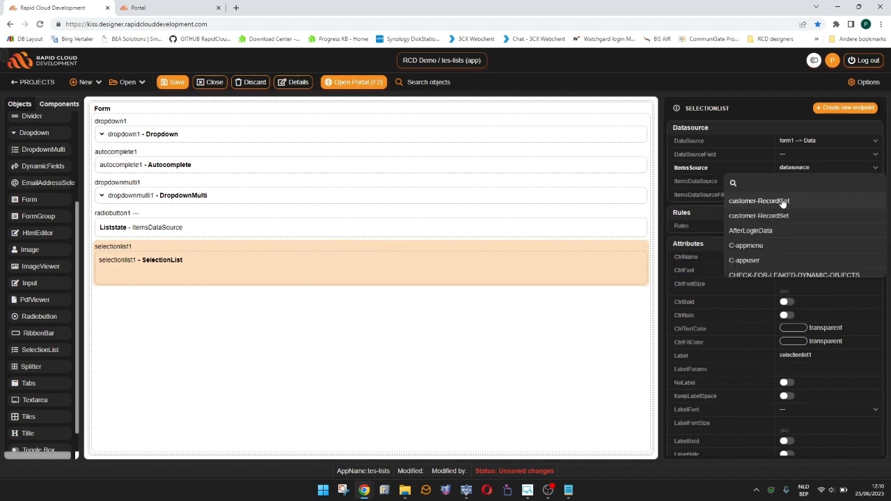
{"action": "type", "text": "lis"}
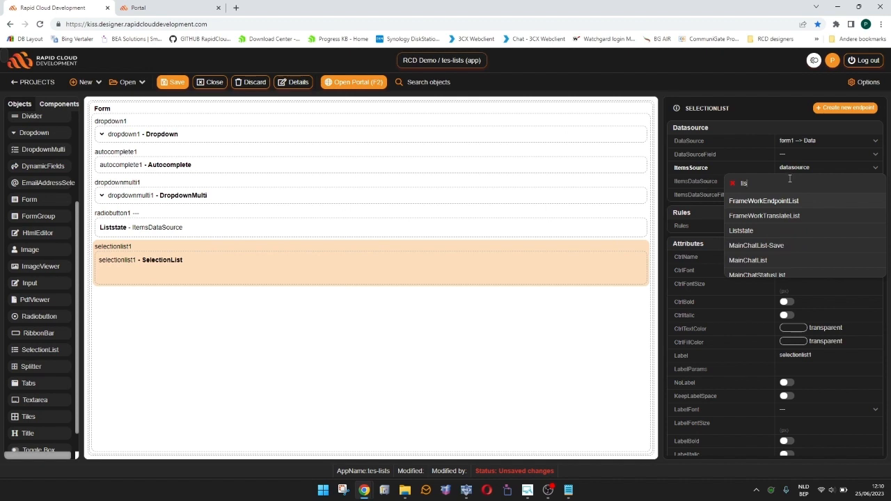
{"action": "left_click", "coordinate": [756, 230]}
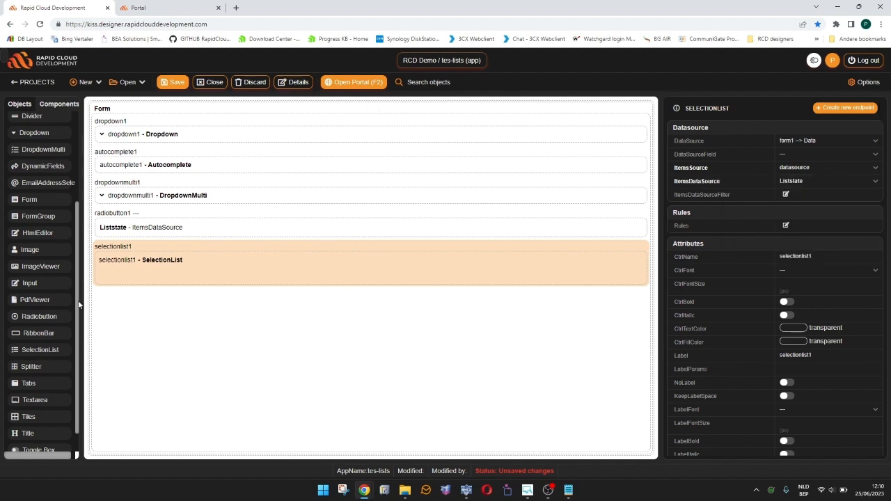
Save the tes-lists app and open it in the portal
{"action": "scroll", "coordinate": [76, 310], "scroll_direction": "down", "scroll_amount": 1}
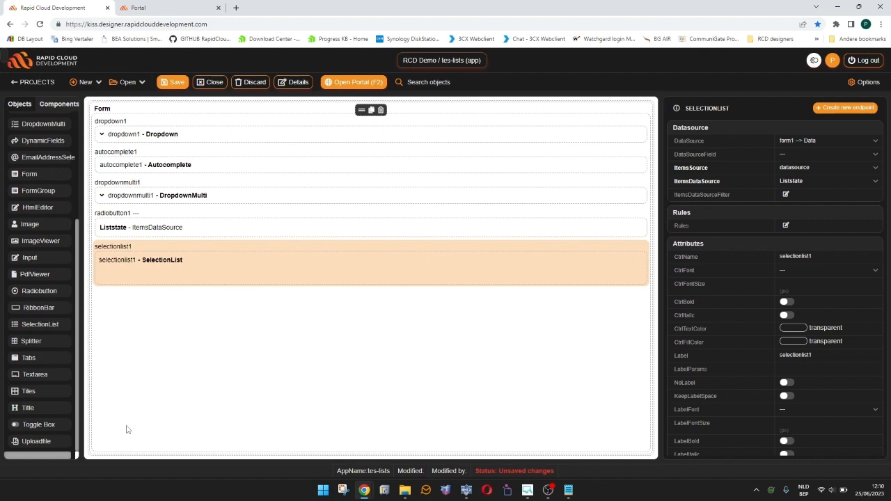
{"action": "left_click", "coordinate": [242, 297]}
{"action": "left_click", "coordinate": [177, 83]}
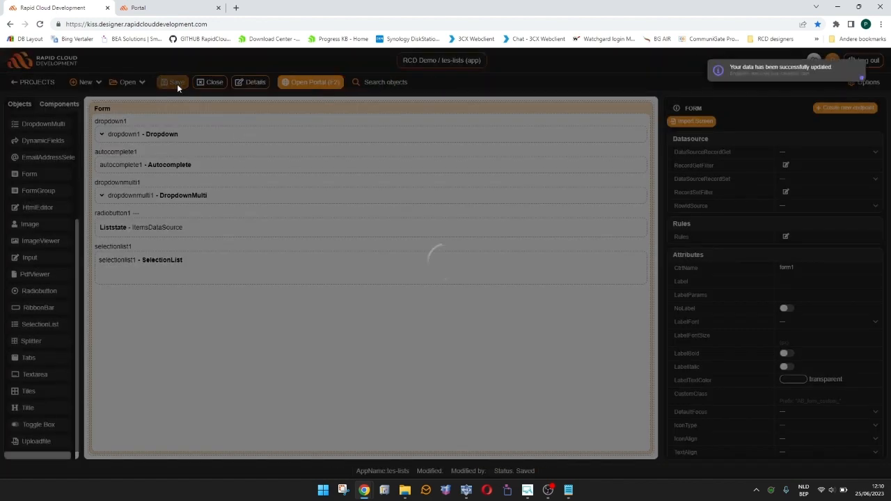
{"action": "left_click", "coordinate": [307, 83]}
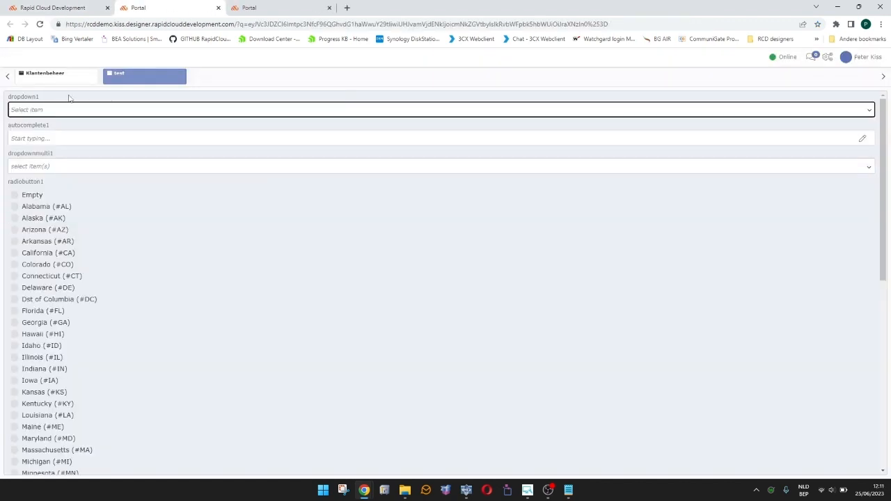
Check the list of dropdown1, and search autocomplete1 for "n" and choose Nevada (#NV)
{"action": "left_click", "coordinate": [45, 109]}
{"action": "left_click", "coordinate": [44, 110]}
{"action": "left_click", "coordinate": [31, 138]}
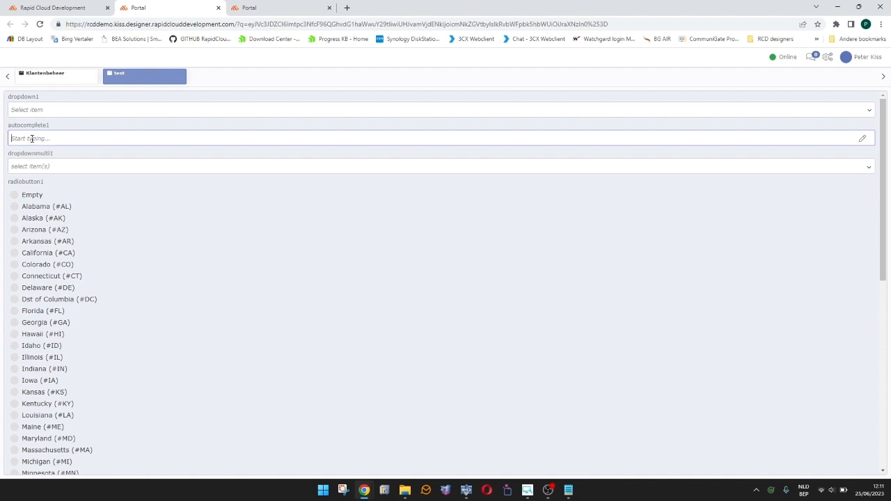
{"action": "type", "text": "n"}
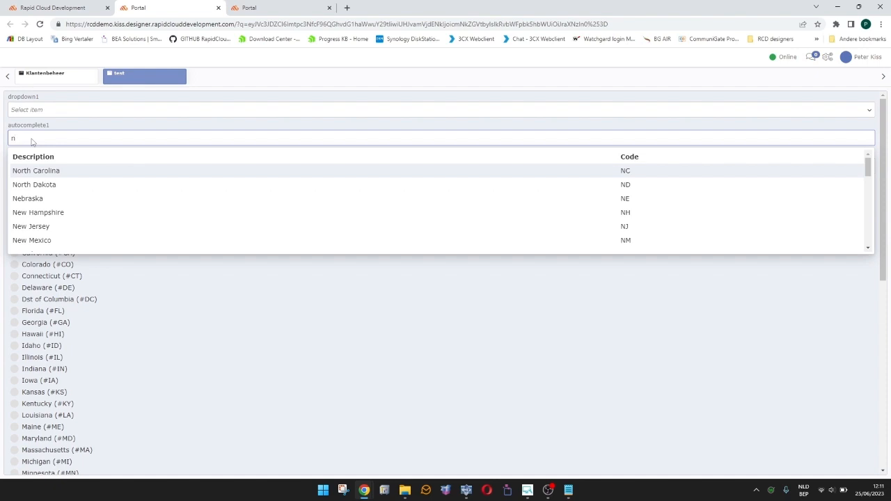
{"action": "key", "text": "Down"}
{"action": "key", "text": "Down"}
{"action": "key", "text": "Down"}
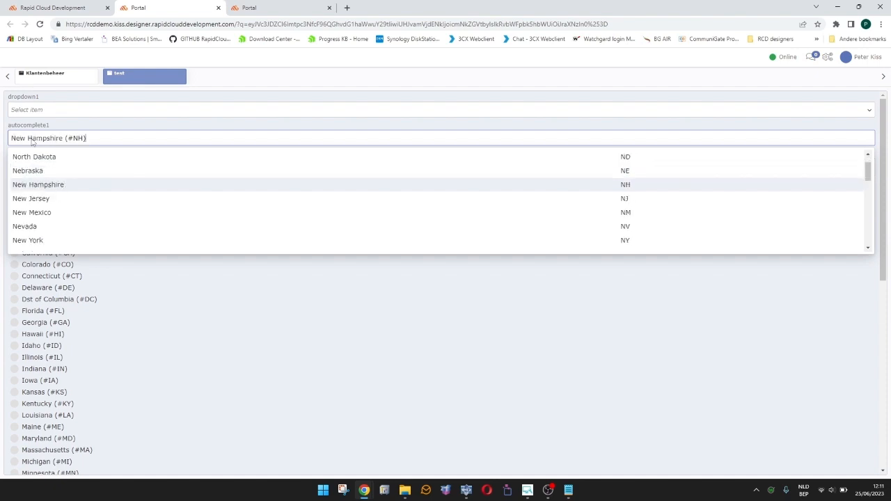
{"action": "key", "text": "Down"}
{"action": "key", "text": "Down"}
{"action": "key", "text": "Down"}
{"action": "key", "text": "Return"}
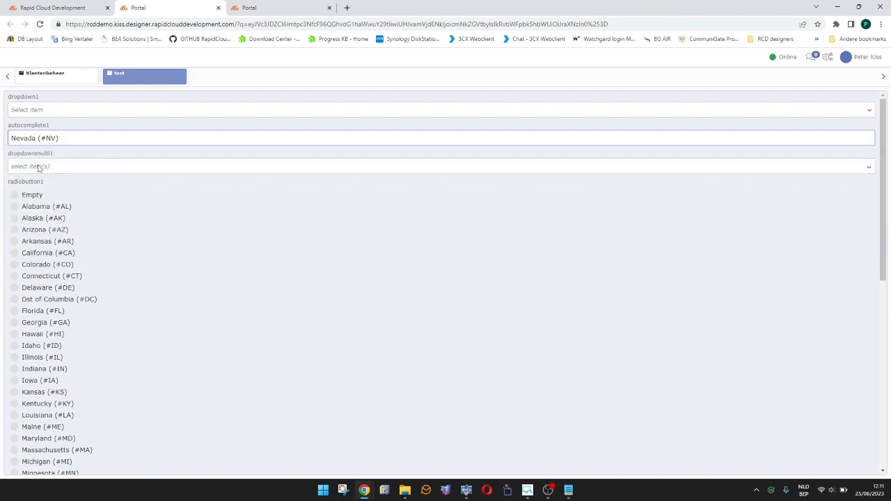
Select Kentucky, Maine and Maryland in the dropdownmulti1 field and close its list
{"action": "left_click", "coordinate": [38, 168]}
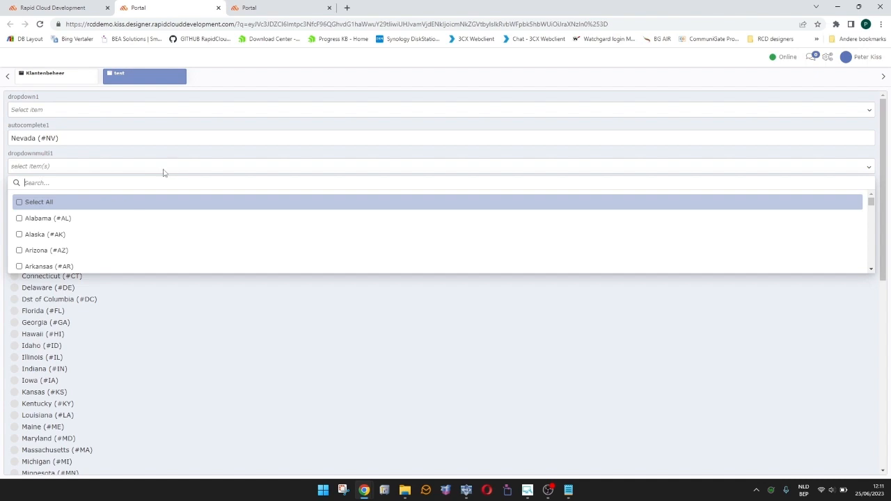
{"action": "scroll", "coordinate": [222, 224], "scroll_direction": "down", "scroll_amount": 2}
{"action": "scroll", "coordinate": [223, 225], "scroll_direction": "down", "scroll_amount": 2}
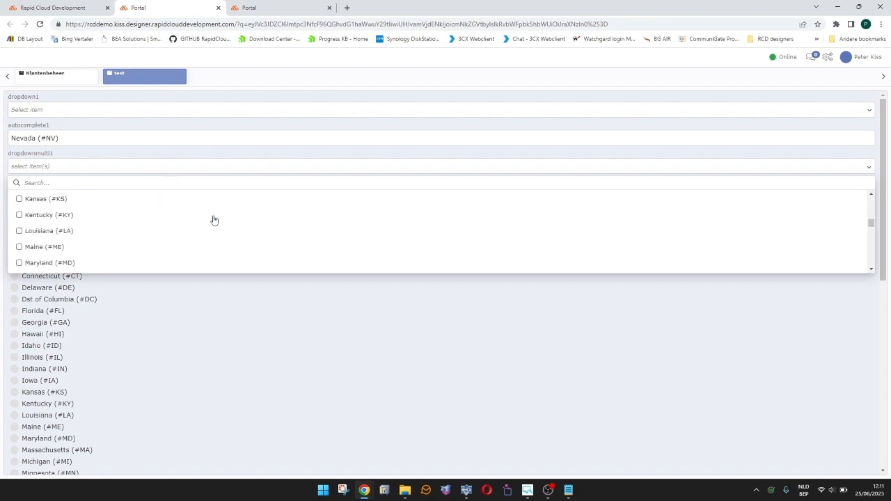
{"action": "left_click", "coordinate": [19, 215]}
{"action": "left_click", "coordinate": [21, 246]}
{"action": "left_click", "coordinate": [21, 263]}
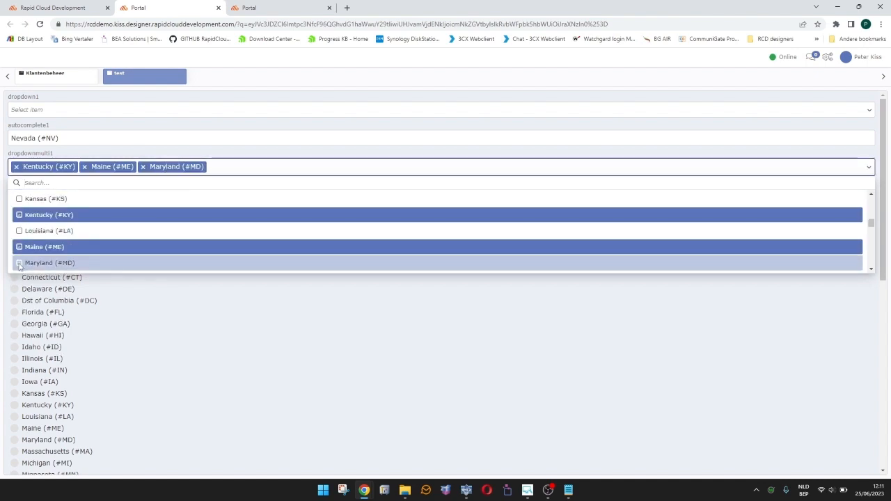
{"action": "key", "text": "Escape"}
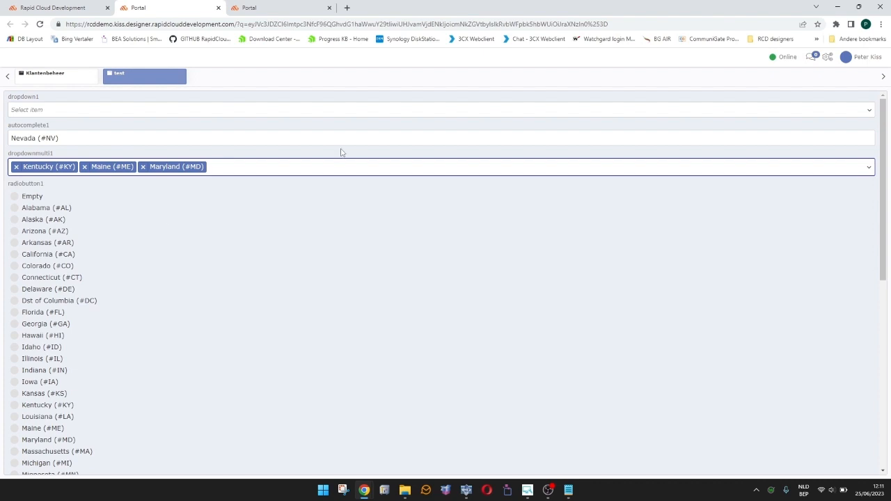
{"action": "left_click", "coordinate": [252, 301]}
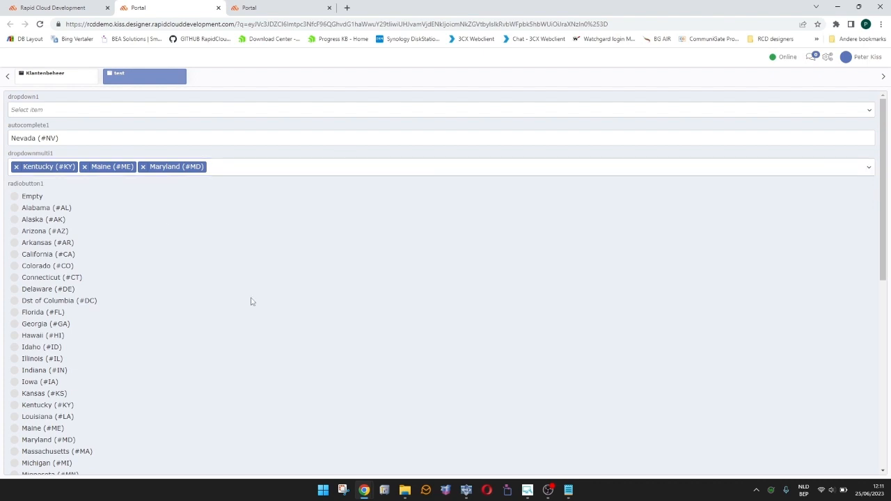
Move Nevada, New Hampshire, New York and New Jersey to the chosen items of selectionlist1
{"action": "scroll", "coordinate": [252, 300], "scroll_direction": "down", "scroll_amount": 6}
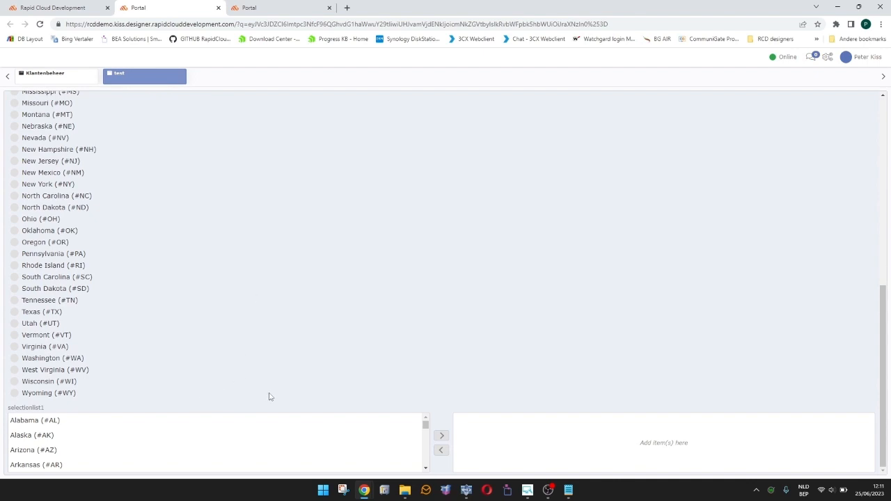
{"action": "left_click", "coordinate": [113, 435]}
{"action": "scroll", "coordinate": [111, 435], "scroll_direction": "down", "scroll_amount": 6}
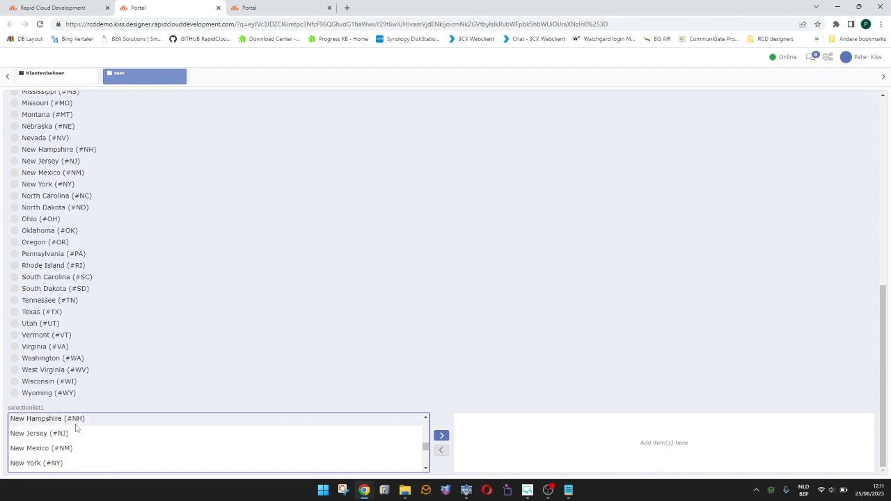
{"action": "double_click", "coordinate": [76, 426]}
{"action": "double_click", "coordinate": [95, 420]}
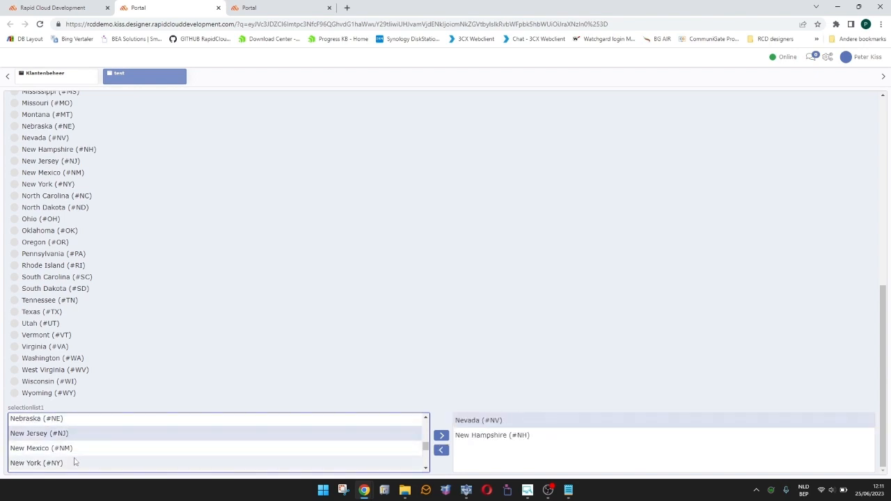
{"action": "double_click", "coordinate": [80, 462]}
{"action": "double_click", "coordinate": [91, 437]}
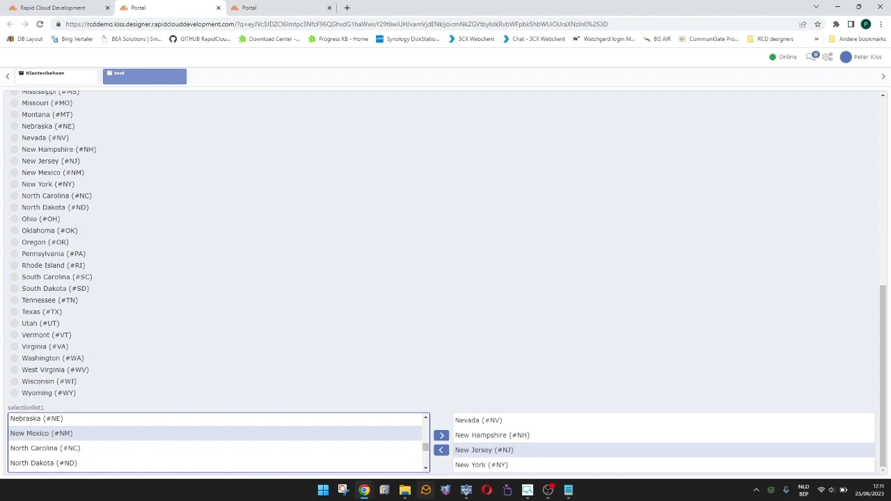
{"action": "left_click_drag", "start_coordinate": [883, 332], "coordinate": [890, 124]}
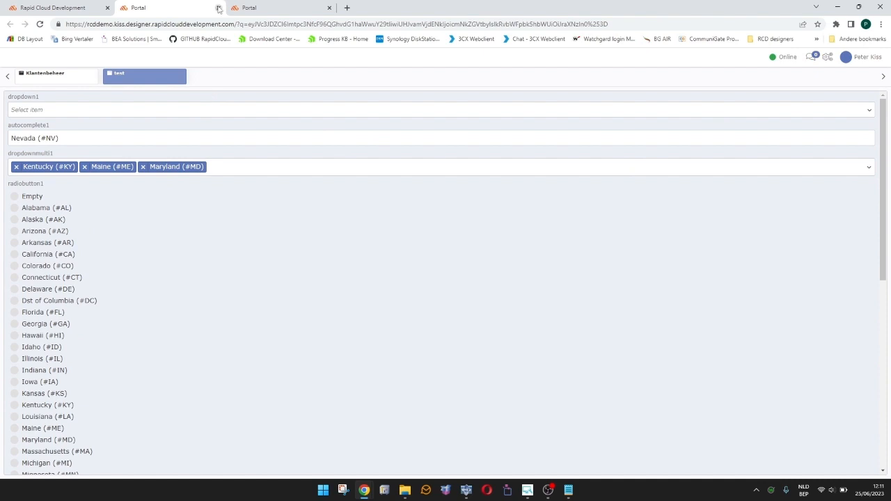
Switch to Liststate.p in the Procedure Editor and examine the Name, Id, Label, List and Columns arguments of the webservice-List-Init.i include
{"action": "left_click", "coordinate": [52, 7]}
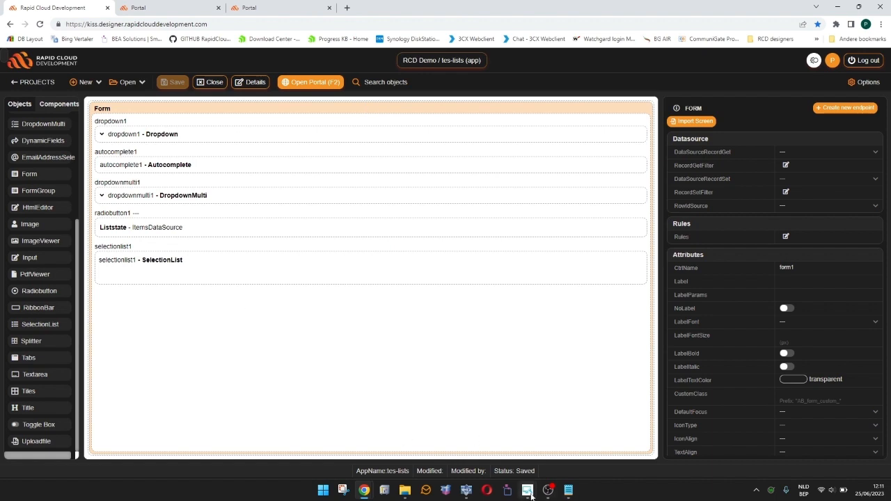
{"action": "mouse_move", "coordinate": [531, 495]}
{"action": "left_click", "coordinate": [573, 462]}
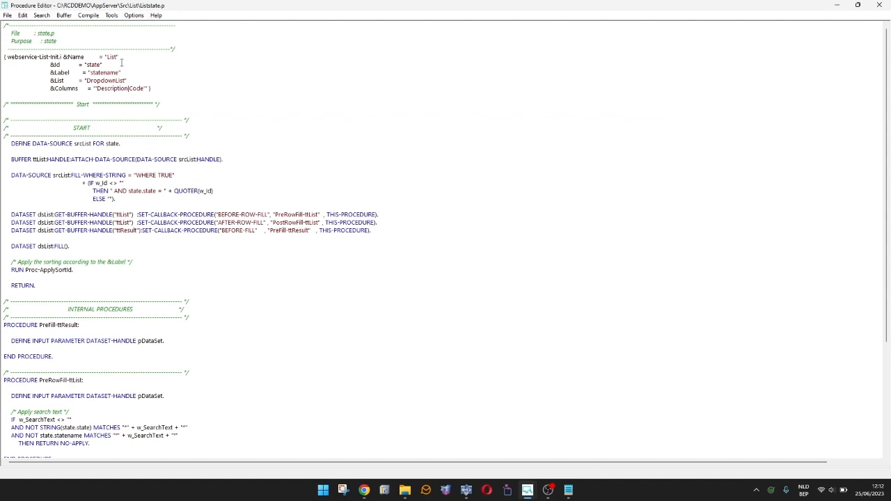
{"action": "left_click_drag", "start_coordinate": [3, 57], "coordinate": [165, 89]}
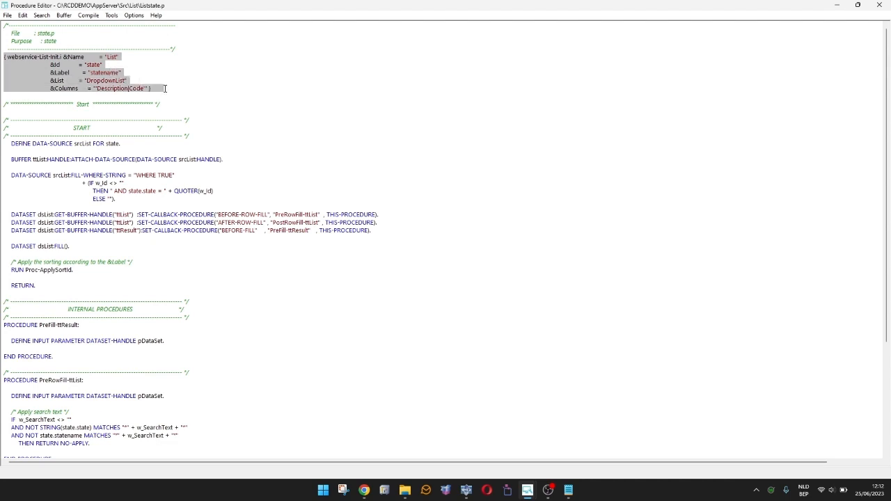
{"action": "left_click", "coordinate": [165, 88]}
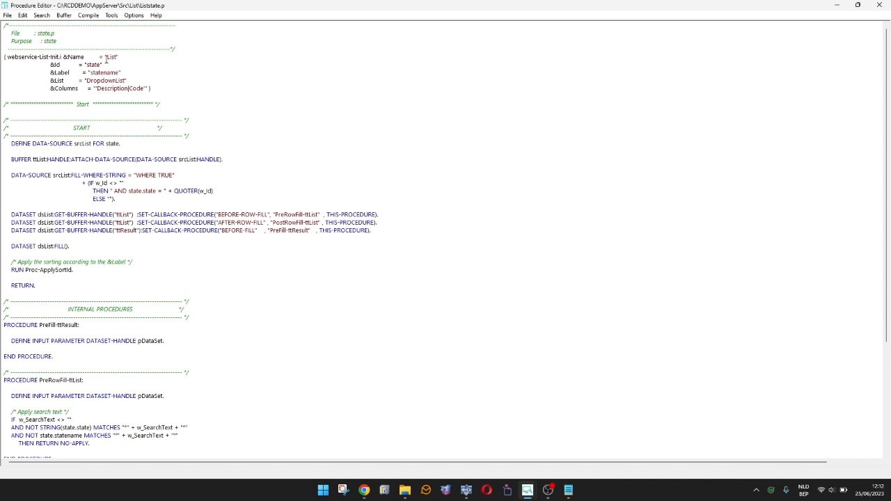
{"action": "mouse_move", "coordinate": [105, 57]}
{"action": "left_mouse_down"}
{"action": "mouse_move", "coordinate": [117, 56]}
{"action": "mouse_move", "coordinate": [94, 65]}
{"action": "mouse_move", "coordinate": [104, 65]}
{"action": "left_mouse_up"}
{"action": "left_click", "coordinate": [89, 74]}
{"action": "left_click_drag", "start_coordinate": [88, 73], "coordinate": [120, 73]}
{"action": "left_click_drag", "start_coordinate": [87, 80], "coordinate": [126, 81]}
{"action": "left_click_drag", "start_coordinate": [97, 88], "coordinate": [144, 90]}
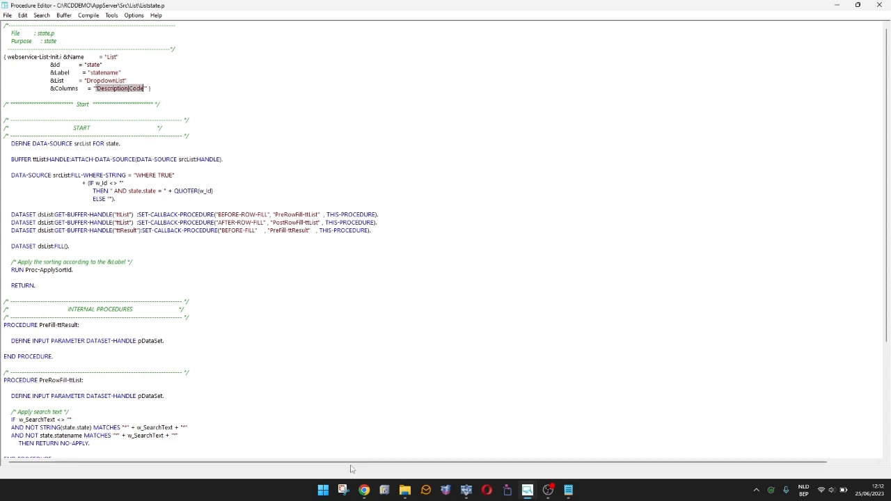
Switch back to the full test form in the browser's portal and clear autocomplete1 to view its suggestion list's columns
{"action": "mouse_move", "coordinate": [363, 490]}
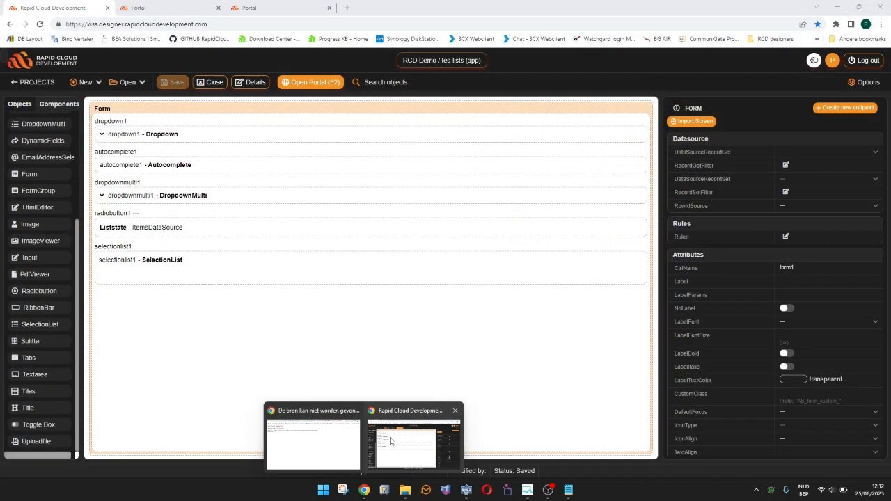
{"action": "left_click", "coordinate": [378, 425]}
{"action": "left_click", "coordinate": [266, 12]}
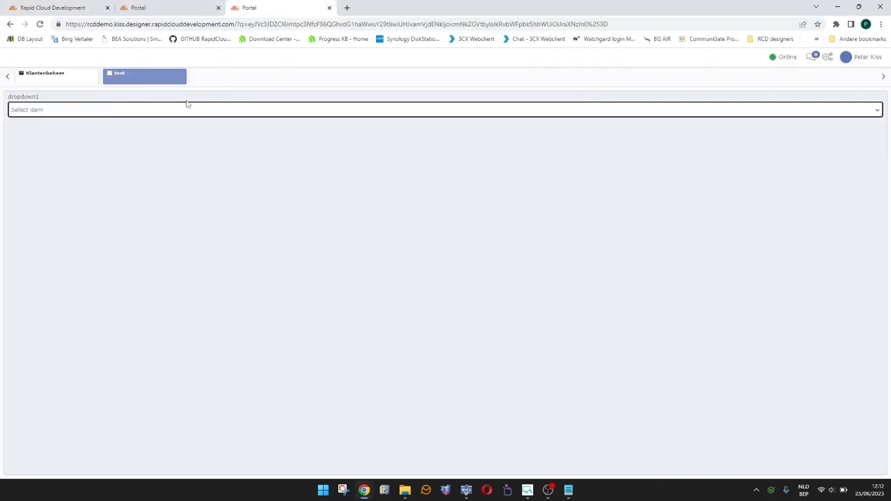
{"action": "left_click", "coordinate": [135, 12]}
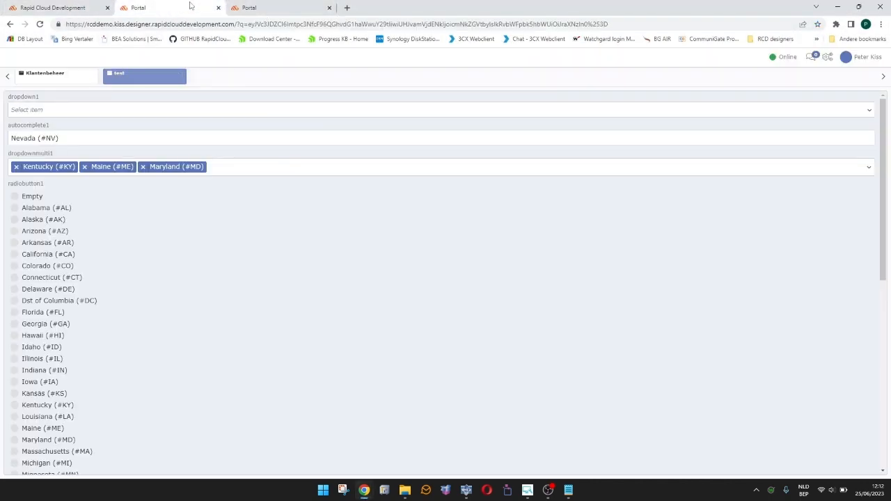
{"action": "left_click", "coordinate": [85, 137]}
{"action": "key", "text": "BackSpace"}
{"action": "key", "text": "BackSpace"}
{"action": "key", "text": "BackSpace"}
{"action": "key", "text": "BackSpace"}
{"action": "key", "text": "BackSpace"}
{"action": "key", "text": "BackSpace"}
{"action": "key", "text": "BackSpace"}
{"action": "key", "text": "BackSpace"}
{"action": "key", "text": "BackSpace"}
{"action": "key", "text": "BackSpace"}
{"action": "key", "text": "BackSpace"}
{"action": "key", "text": "BackSpace"}
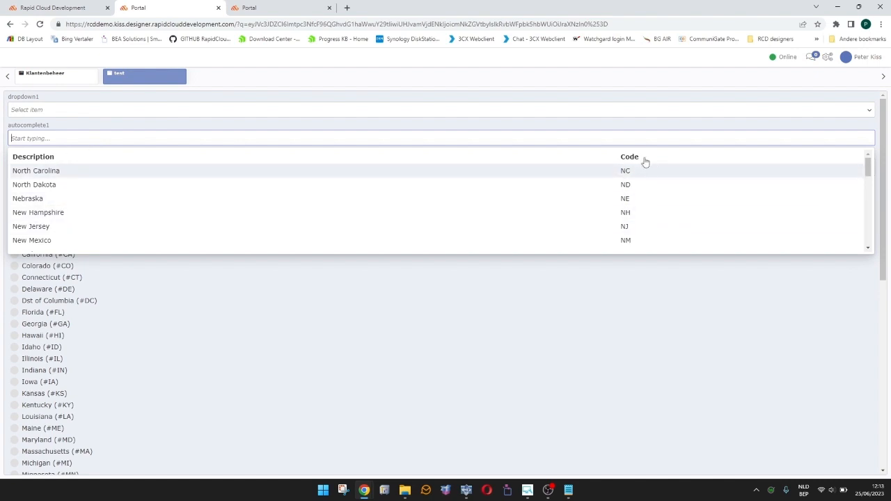
Return to Liststate.p in the Procedure Editor and examine the w_Id where-string filter and the w_SearchText condition in PreRowFill-ttList
{"action": "left_click", "coordinate": [837, 7]}
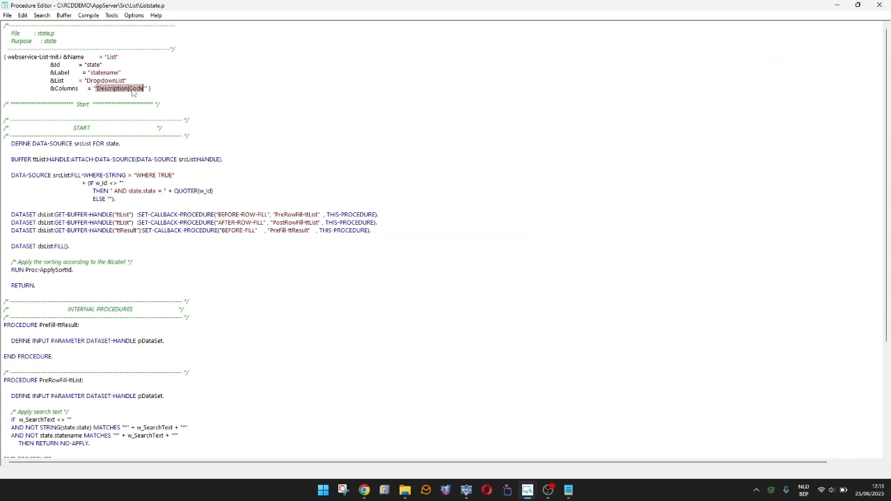
{"action": "left_click", "coordinate": [147, 206]}
{"action": "left_click_drag", "start_coordinate": [135, 174], "coordinate": [201, 208]}
{"action": "left_click", "coordinate": [217, 204]}
{"action": "left_click_drag", "start_coordinate": [205, 193], "coordinate": [215, 195]}
{"action": "scroll", "coordinate": [215, 195], "scroll_direction": "down", "scroll_amount": 1}
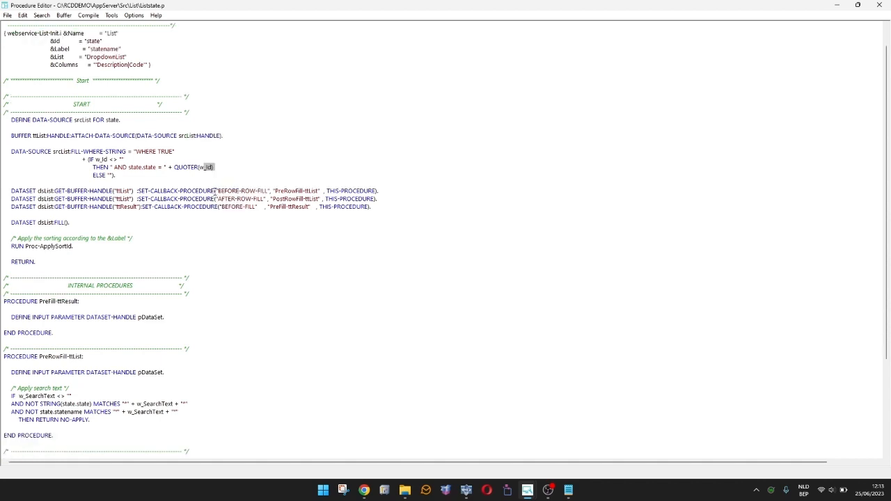
{"action": "scroll", "coordinate": [215, 192], "scroll_direction": "down", "scroll_amount": 2}
{"action": "left_click_drag", "start_coordinate": [138, 356], "coordinate": [176, 355]}
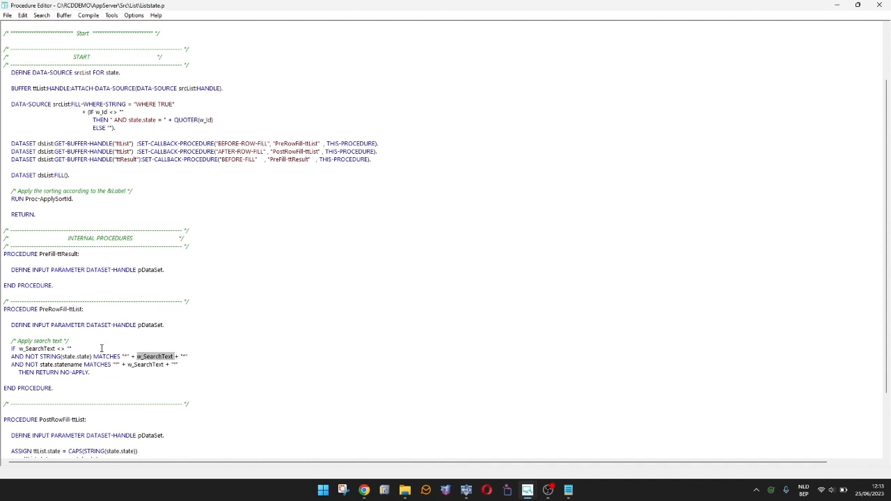
Examine the search-text condition in PreRowFill-ttList and the state, statename and DropdownList assignments in PostRowFill-ttList
{"action": "scroll", "coordinate": [55, 344], "scroll_direction": "down", "scroll_amount": 2}
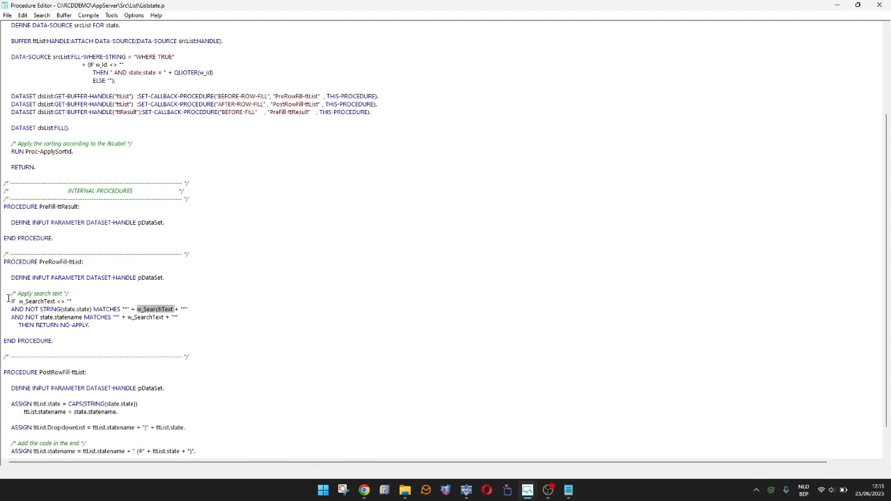
{"action": "left_click_drag", "start_coordinate": [9, 298], "coordinate": [118, 327]}
{"action": "scroll", "coordinate": [118, 326], "scroll_direction": "down", "scroll_amount": 2}
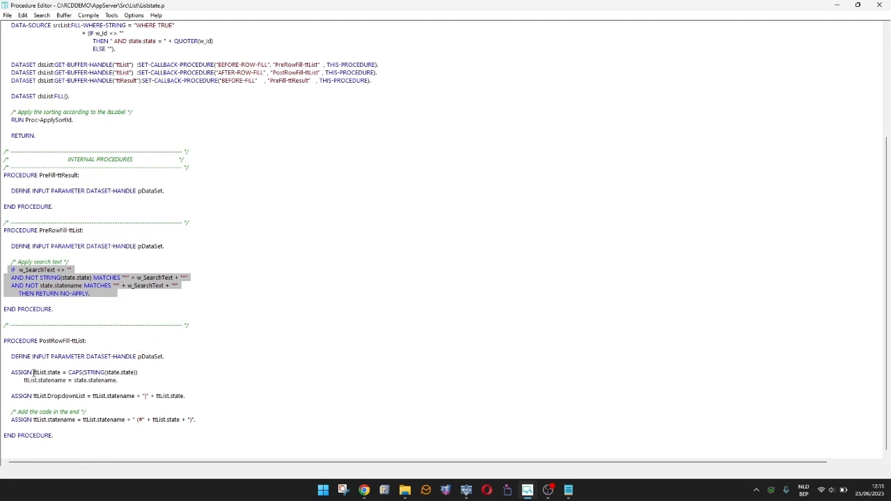
{"action": "left_click_drag", "start_coordinate": [33, 372], "coordinate": [65, 372]}
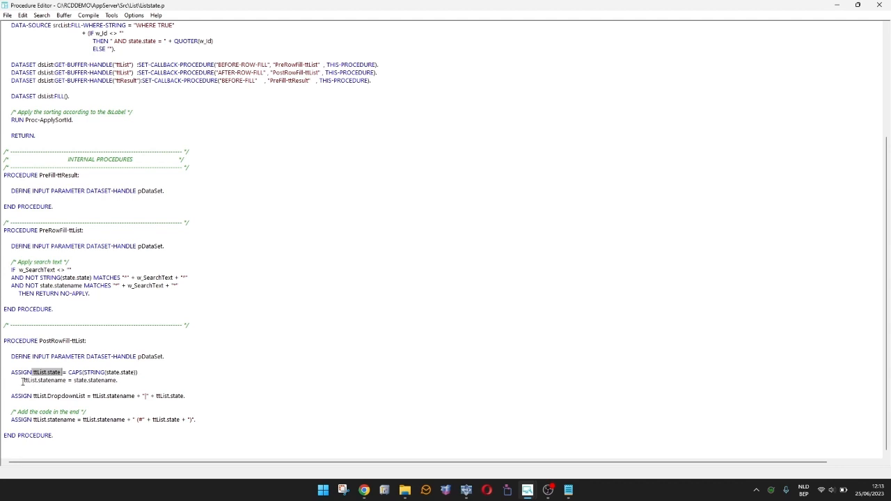
{"action": "left_click_drag", "start_coordinate": [23, 380], "coordinate": [124, 381]}
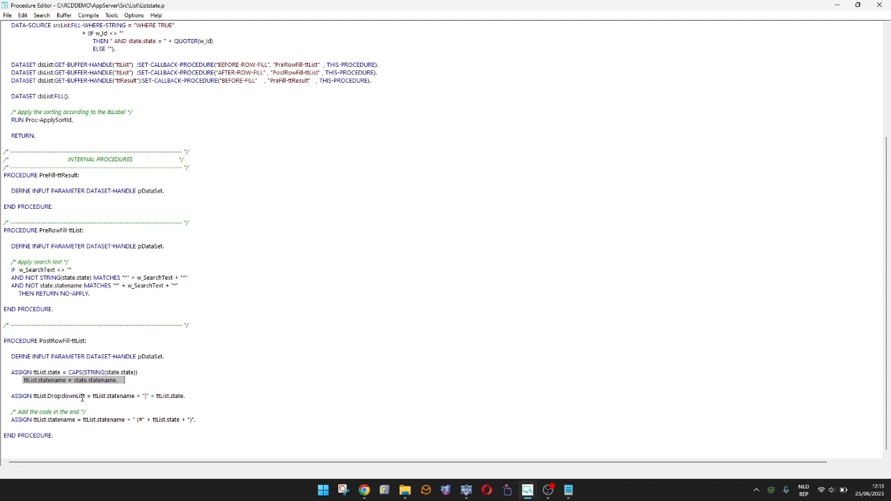
{"action": "left_click_drag", "start_coordinate": [92, 396], "coordinate": [188, 397]}
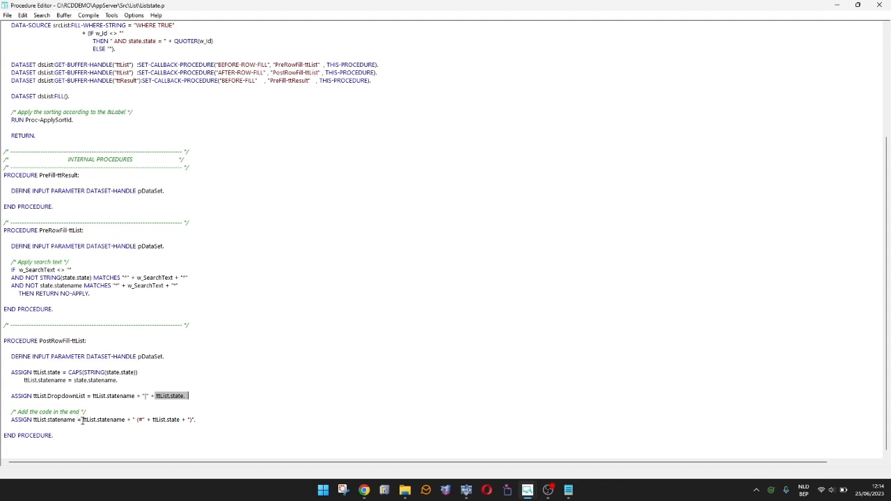
{"action": "left_click_drag", "start_coordinate": [82, 421], "coordinate": [200, 419]}
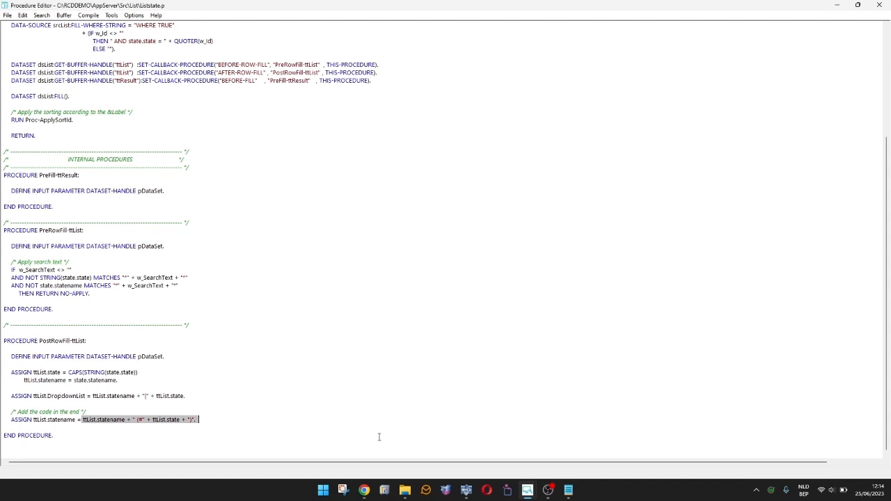
Switch to the test form in the browser's portal, search autocomplete1 for "g" and choose Oregon
{"action": "mouse_move", "coordinate": [363, 490]}
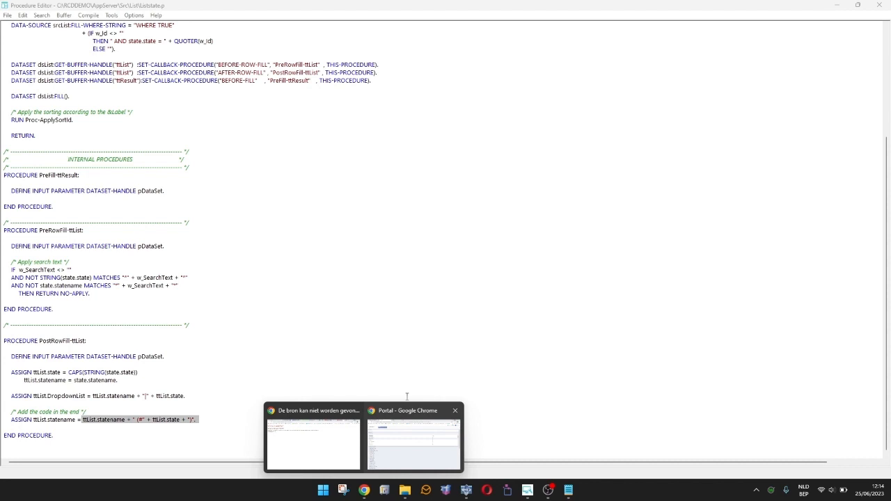
{"action": "mouse_move", "coordinate": [325, 435]}
{"action": "left_click", "coordinate": [414, 440]}
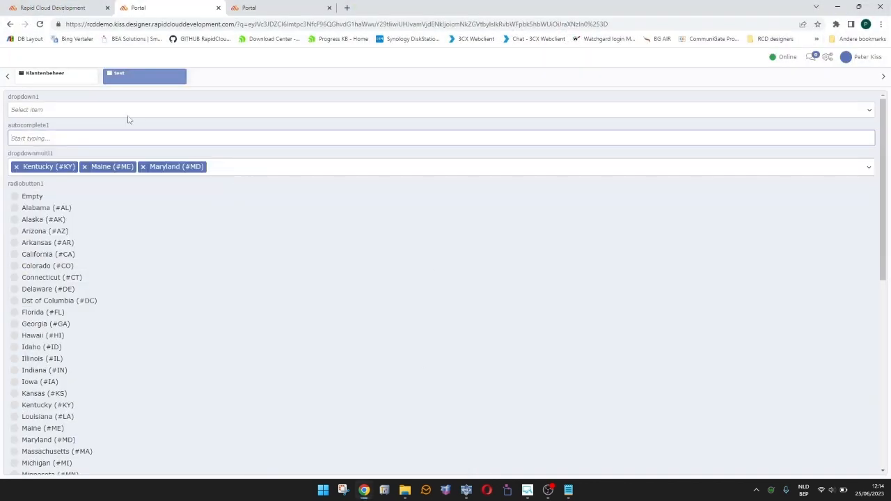
{"action": "type", "text": "g"}
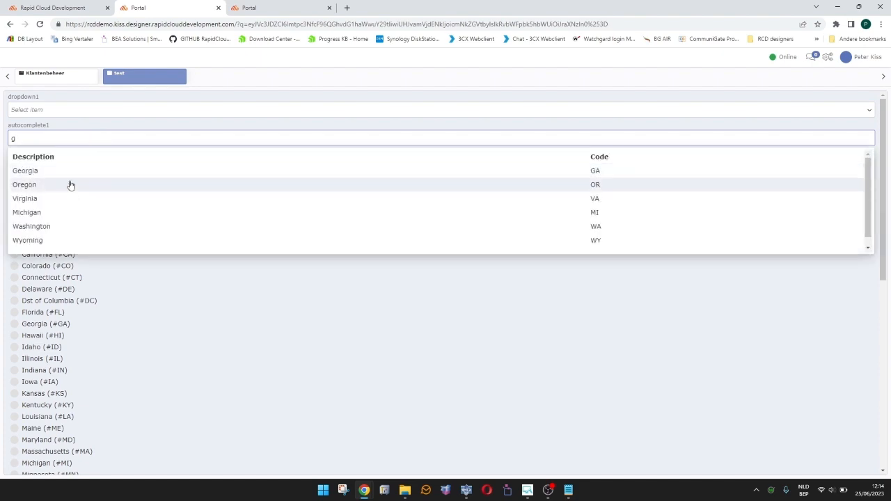
{"action": "left_click", "coordinate": [70, 185]}
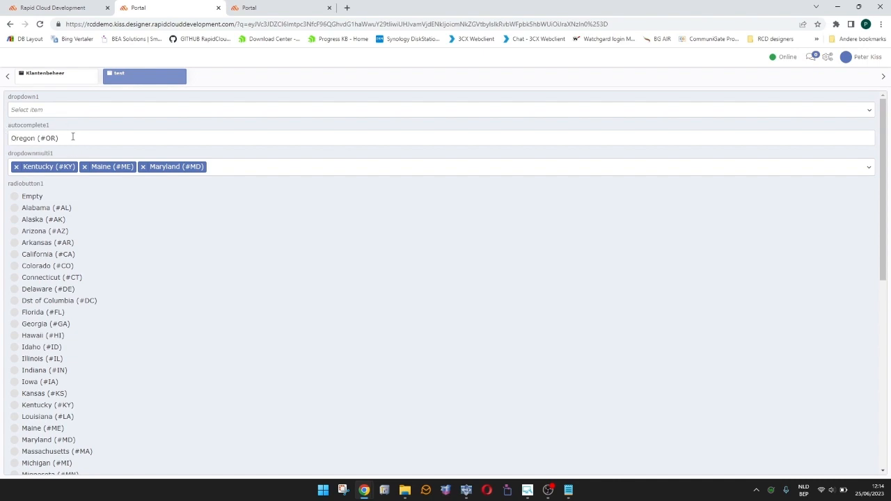
Open the Klantenbeheer page and select the Hoops customer to view its State field in the detail form
{"action": "mouse_move", "coordinate": [80, 86]}
{"action": "left_click", "coordinate": [60, 82]}
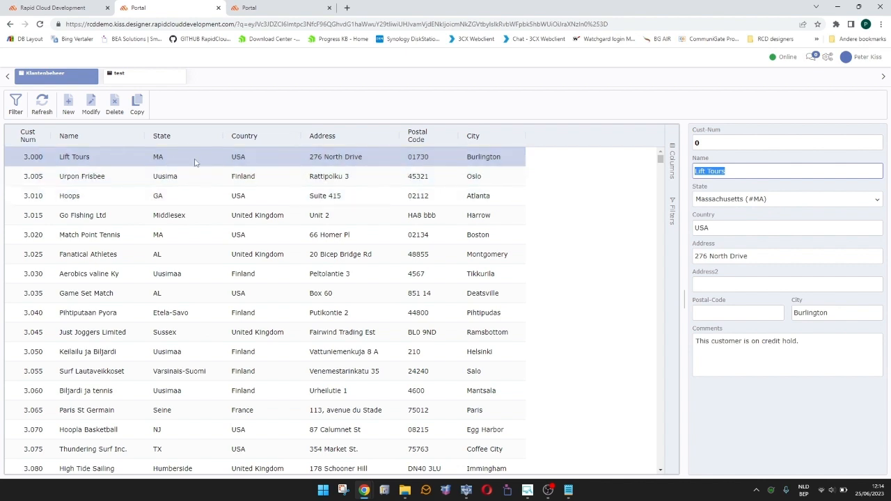
{"action": "left_click", "coordinate": [180, 200]}
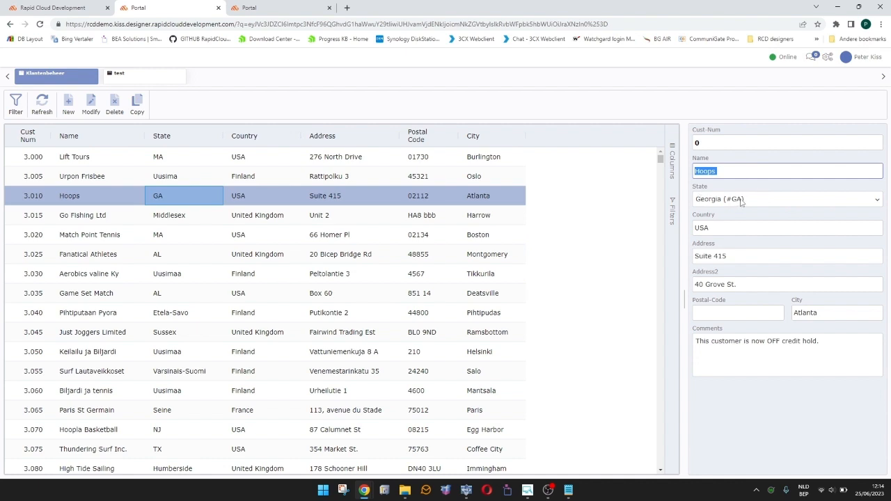
Open the browser's developer tools and set the emulated device dimensions to Desktop
{"action": "key", "text": "F12"}
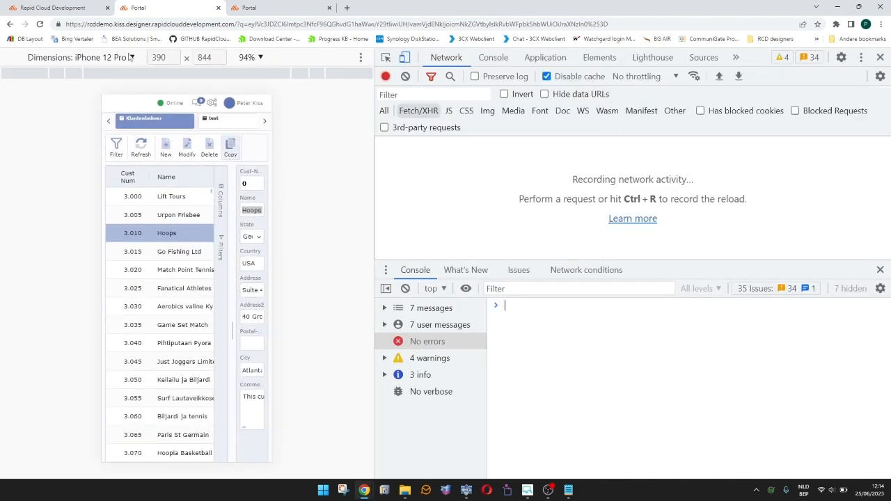
{"action": "left_click", "coordinate": [130, 58]}
{"action": "left_click", "coordinate": [78, 91]}
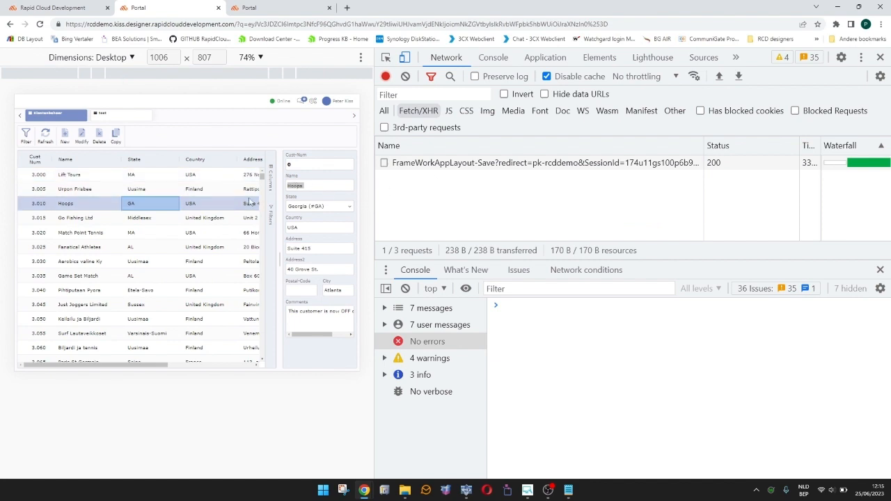
Select the Go Fishing Ltd customer, inspect the payload of its Liststate request and close the console drawer
{"action": "left_click", "coordinate": [166, 217]}
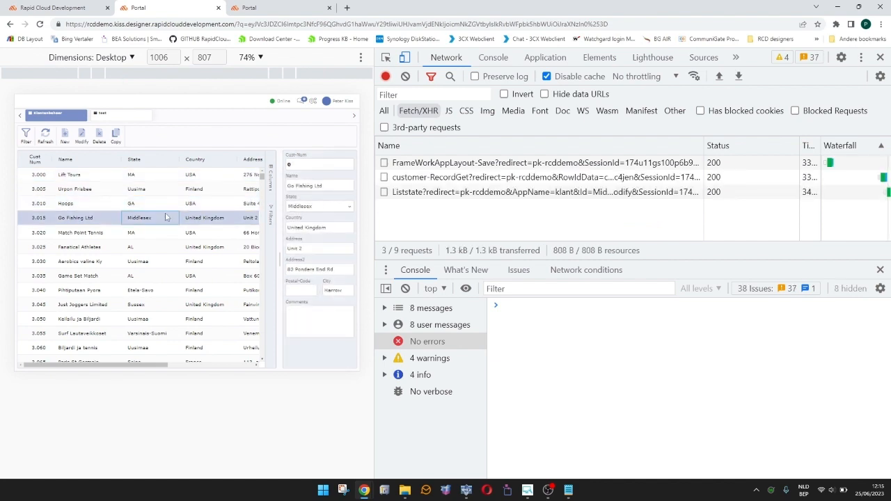
{"action": "left_click", "coordinate": [407, 193]}
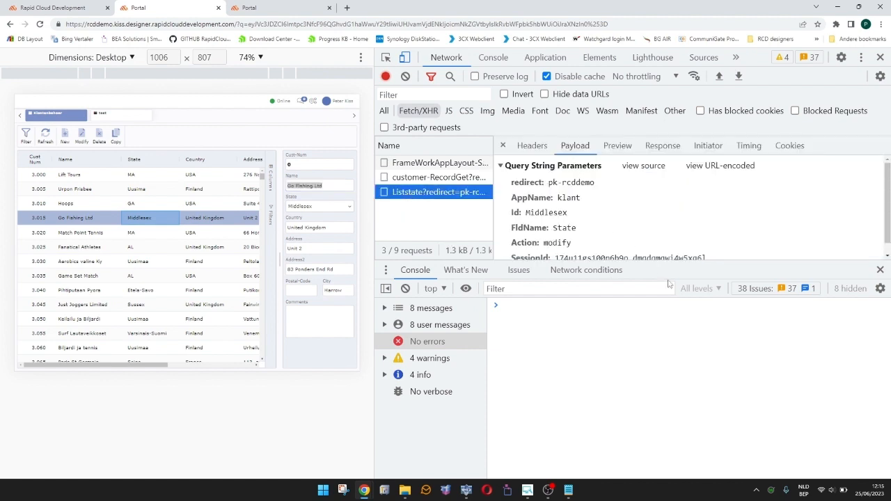
{"action": "left_click", "coordinate": [880, 270]}
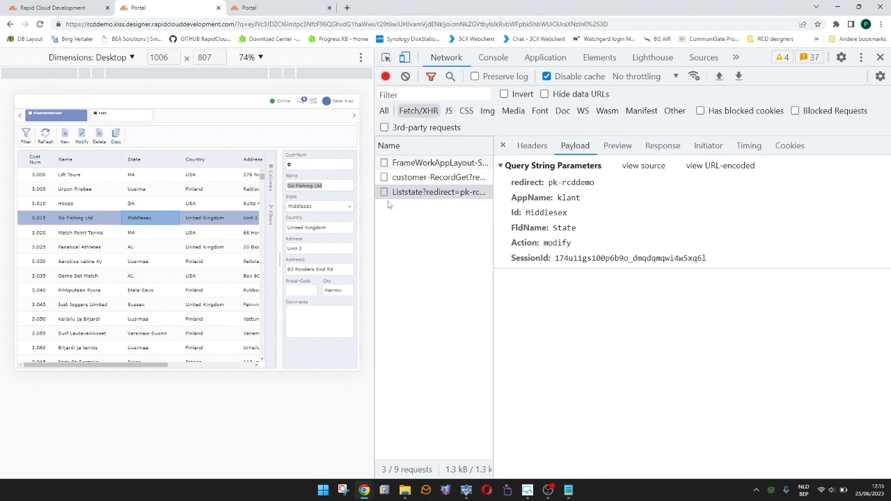
Select the Hoops customer and examine the Id parameter and formatted response of its newest Liststate request
{"action": "left_click", "coordinate": [151, 204]}
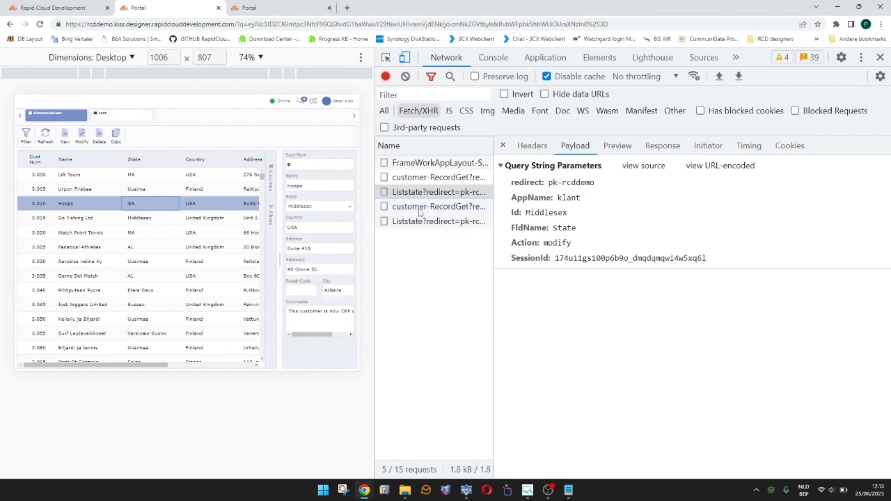
{"action": "left_click", "coordinate": [439, 220]}
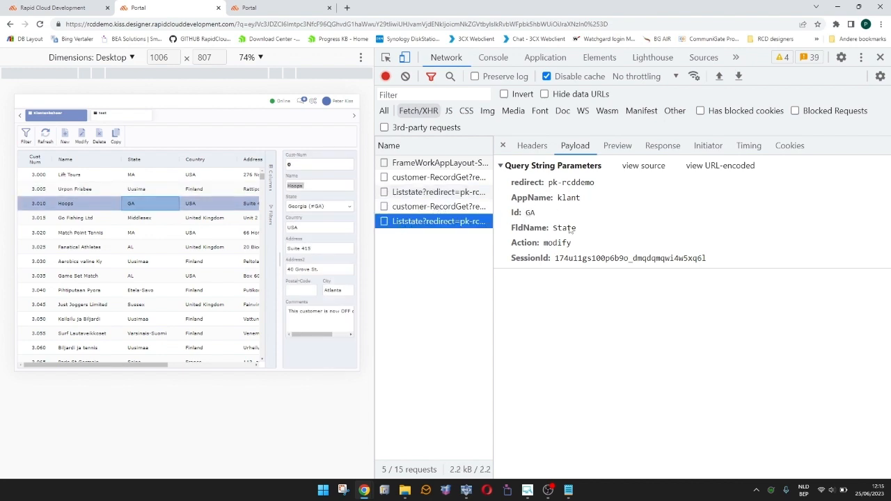
{"action": "double_click", "coordinate": [530, 215]}
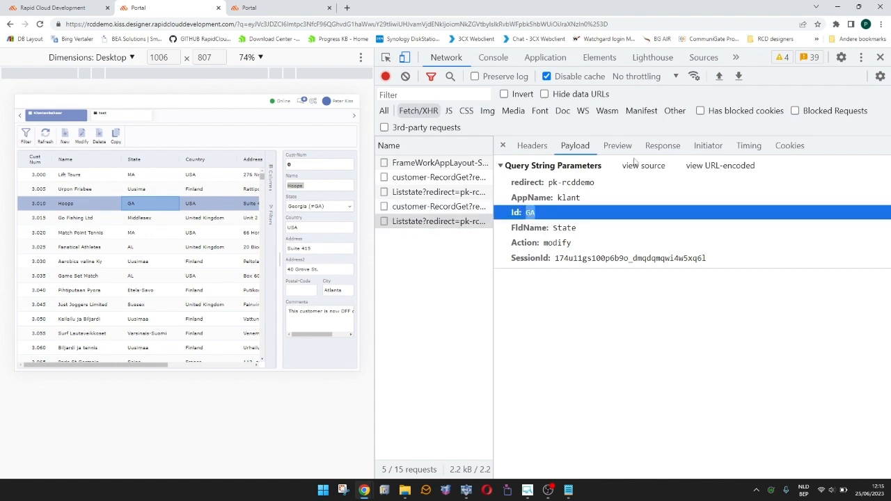
{"action": "left_click", "coordinate": [662, 147]}
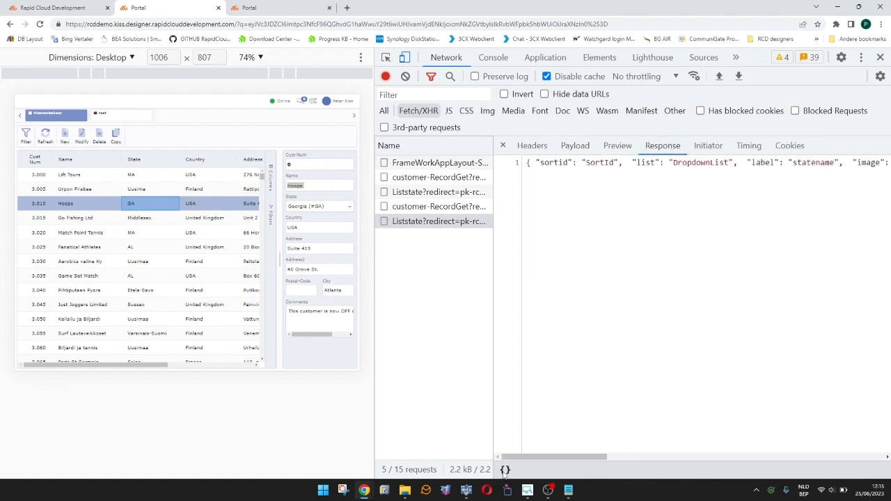
{"action": "left_click", "coordinate": [506, 470]}
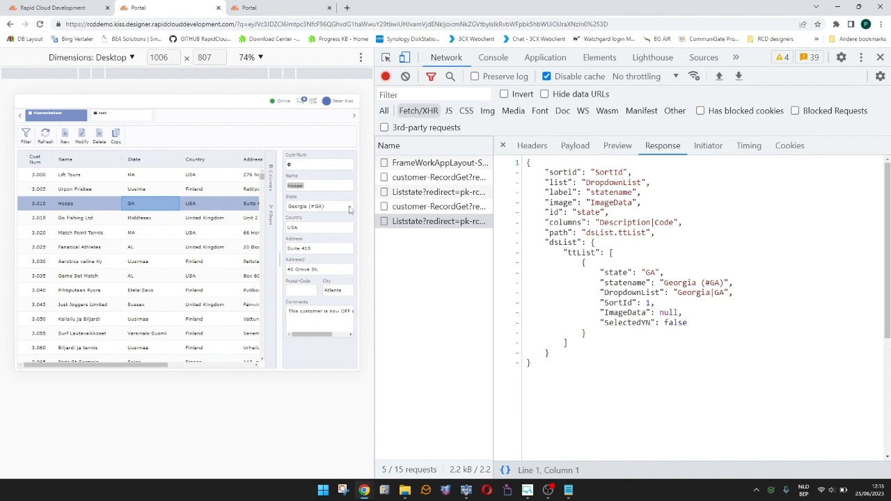
Expand the State dropdown for Hoops and examine the payload and formatted response of the Liststate request it triggers
{"action": "left_click", "coordinate": [350, 209]}
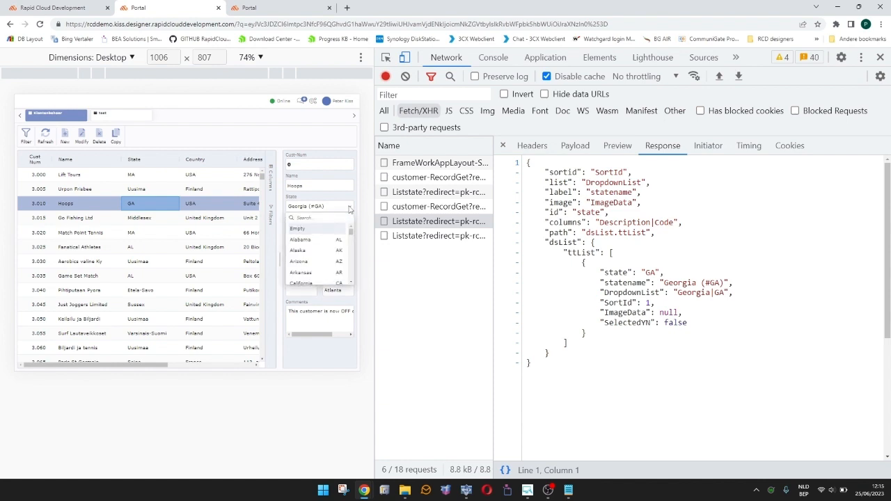
{"action": "left_click", "coordinate": [413, 237]}
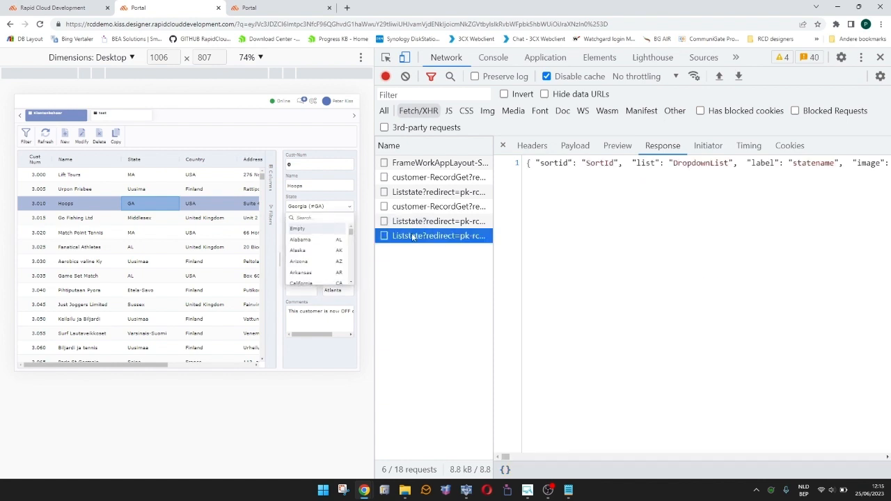
{"action": "left_click", "coordinate": [575, 145]}
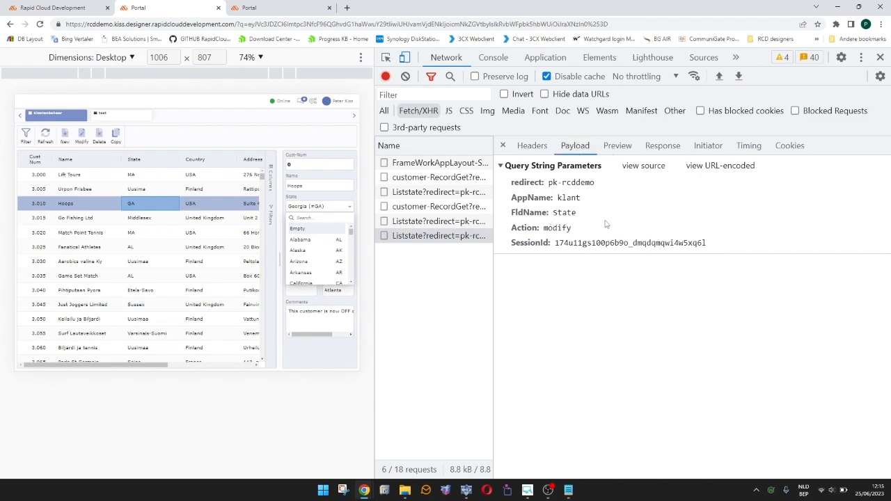
{"action": "left_click", "coordinate": [663, 147]}
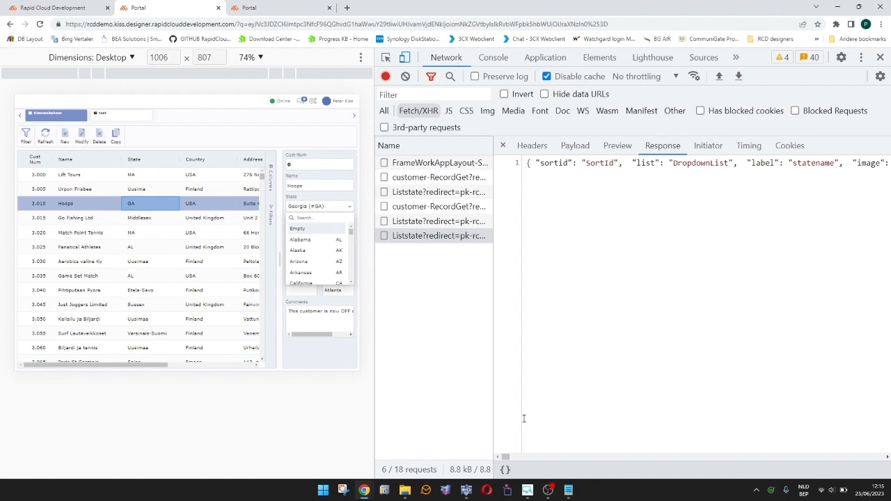
{"action": "left_click", "coordinate": [505, 470]}
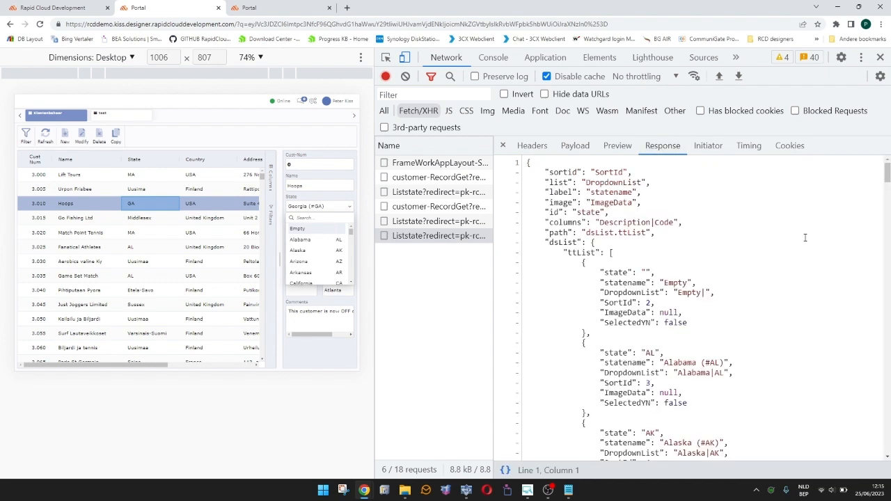
{"action": "mouse_move", "coordinate": [887, 173]}
{"action": "left_mouse_down"}
{"action": "mouse_move", "coordinate": [887, 292]}
{"action": "mouse_move", "coordinate": [887, 170]}
{"action": "left_mouse_up"}
{"action": "left_click", "coordinate": [575, 145]}
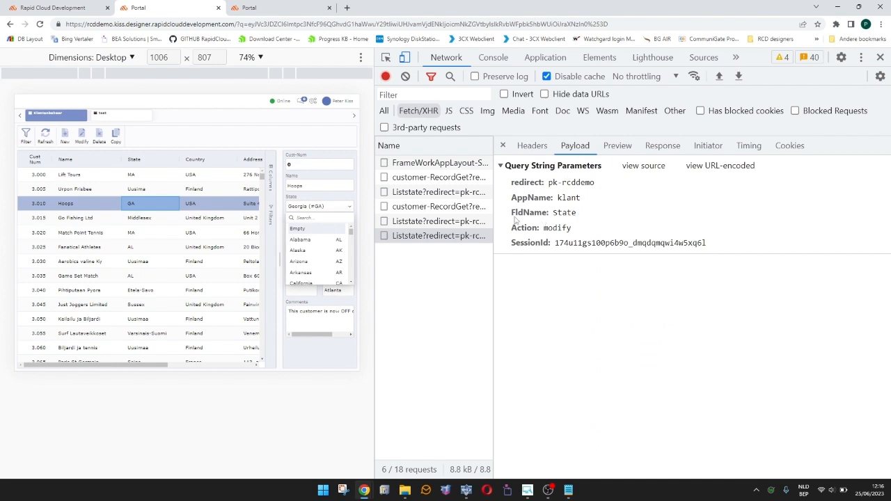